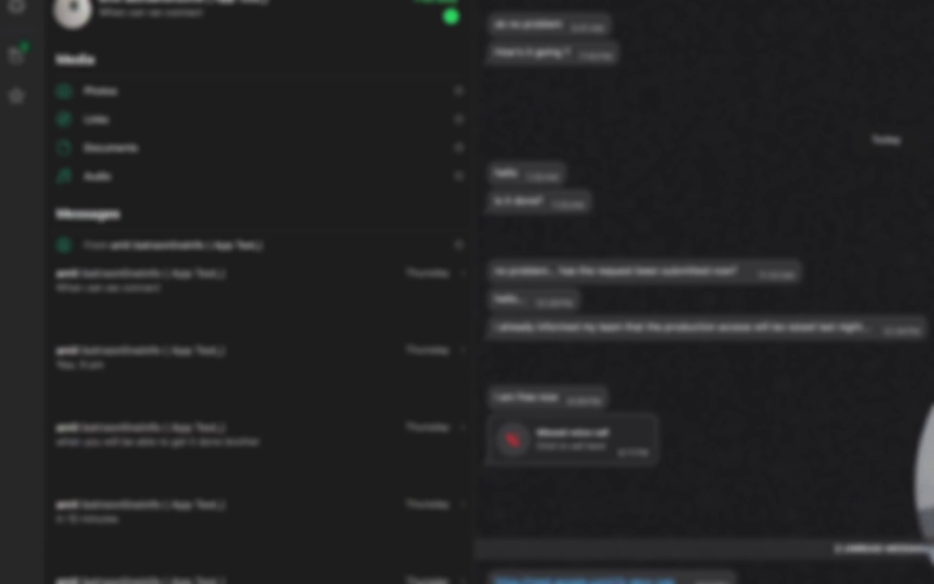
- Look back through the app-testing contact's WhatsApp chat for the earlier message containing the closed-test answers
left_click(162, 12)
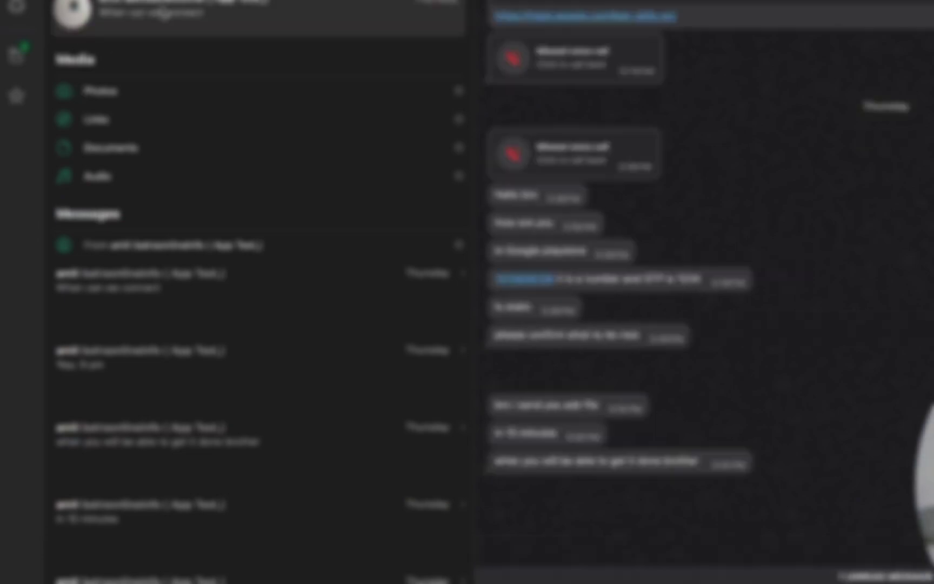
scroll(908, 58, "up", 10)
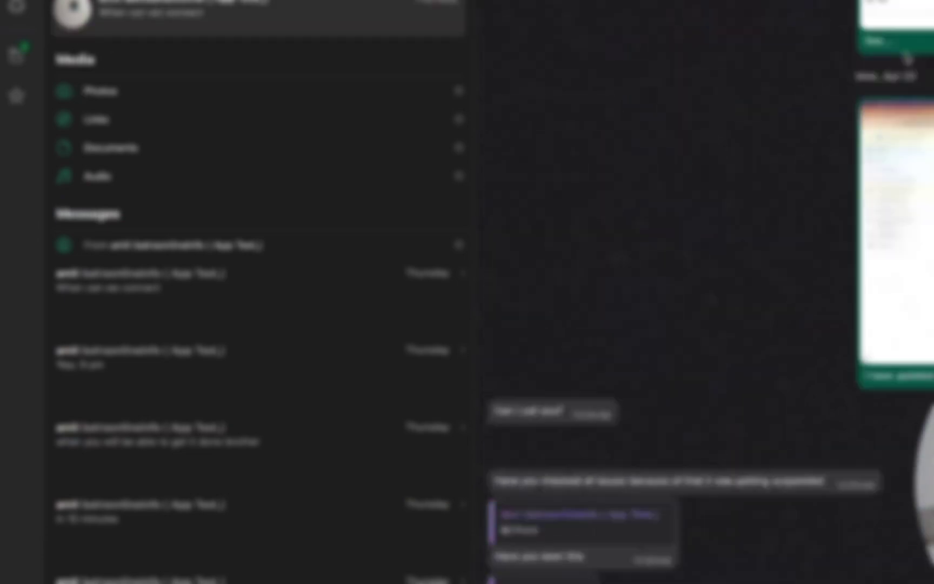
scroll(908, 59, "up", 15)
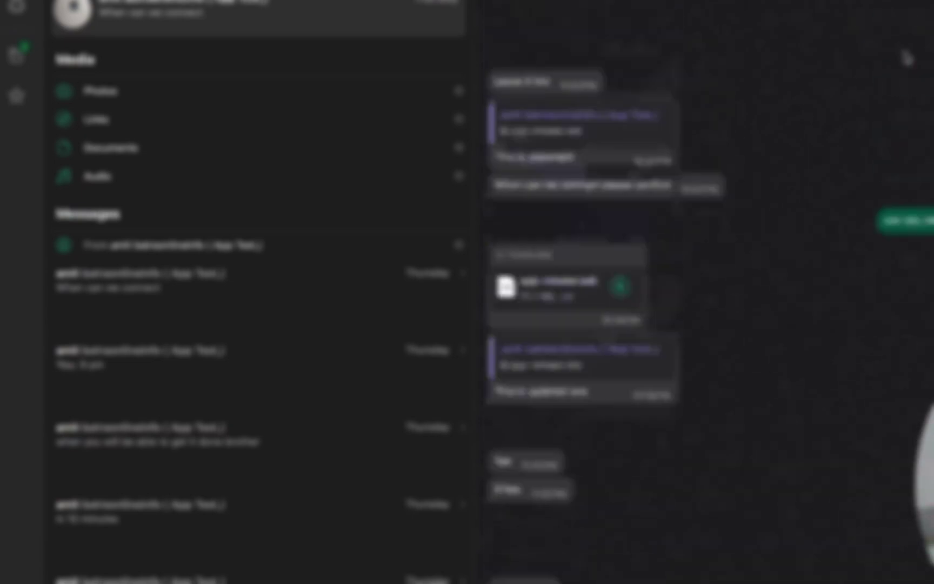
scroll(908, 58, "up", 15)
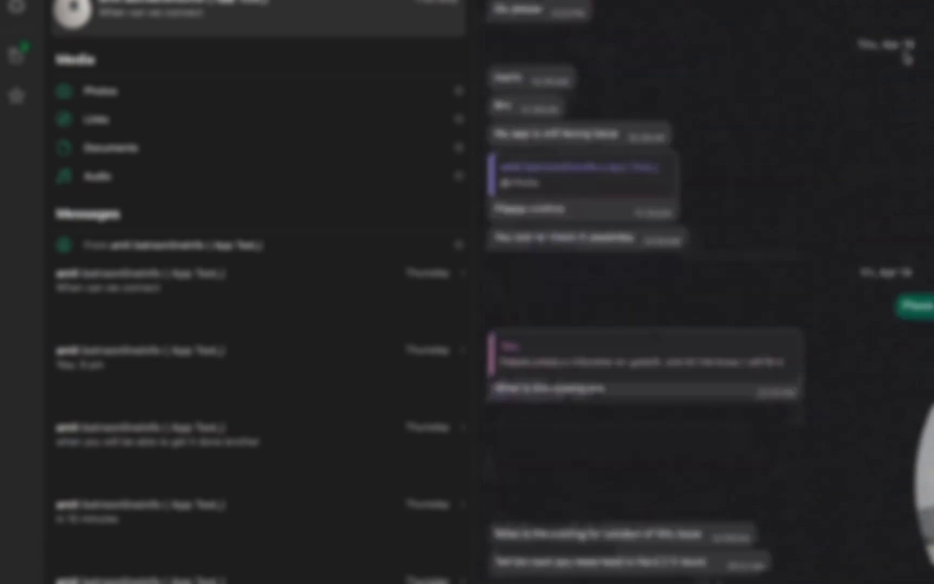
scroll(908, 59, "up", 15)
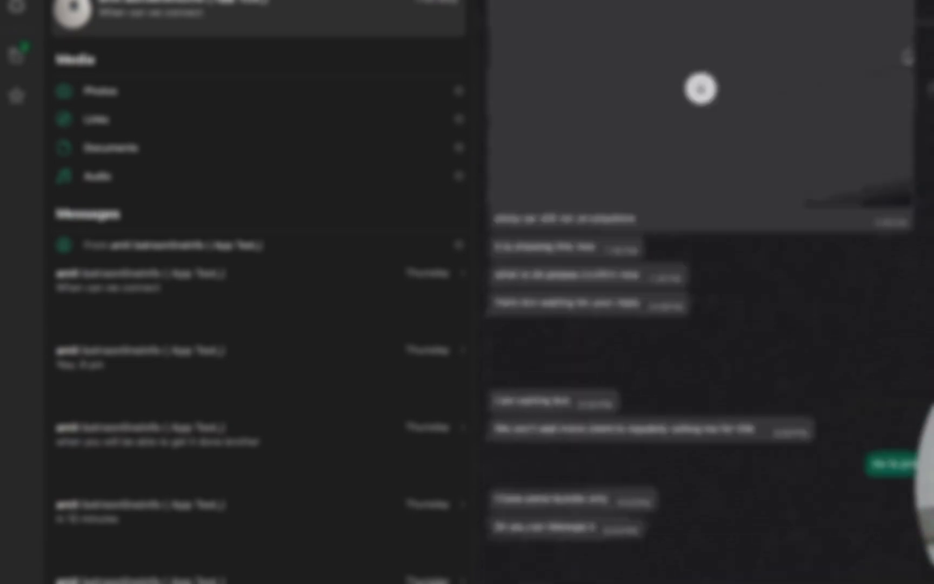
scroll(907, 58, "up", 15)
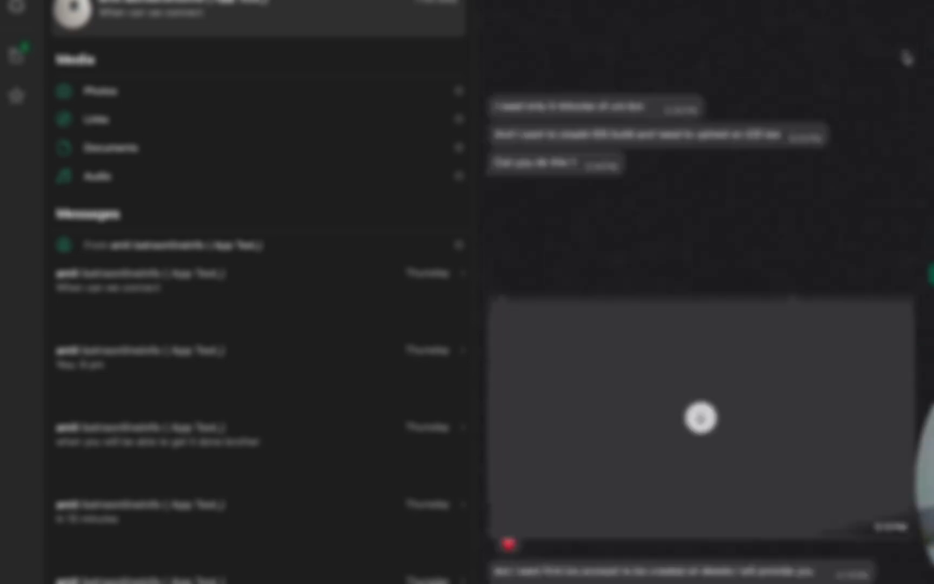
scroll(908, 54, "up", 10)
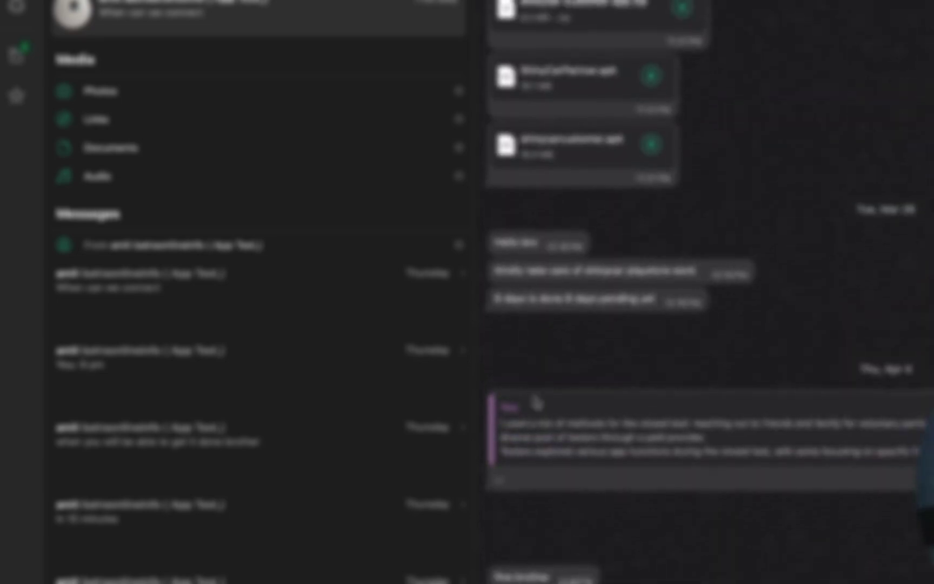
left_click(584, 427)
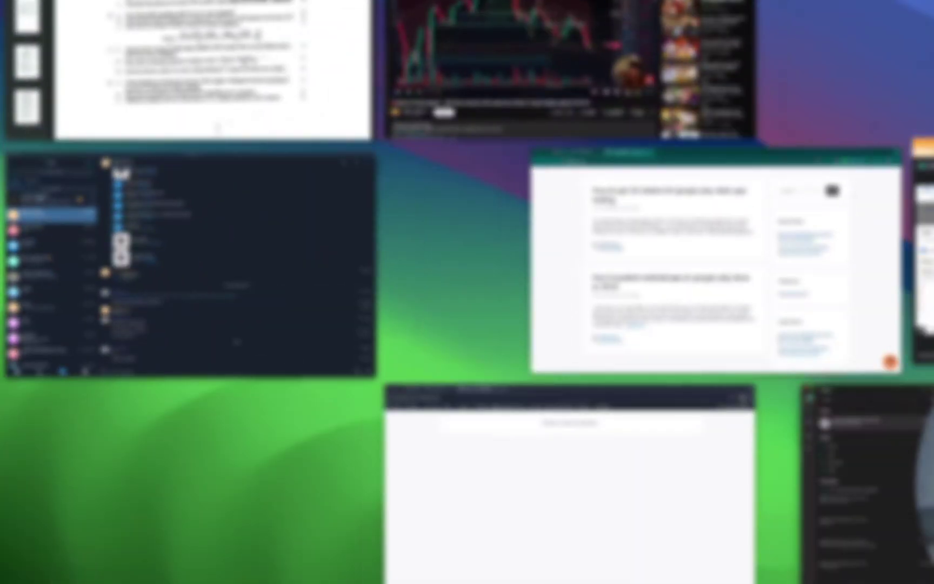
- Switch to the shared meeting window and review the closed-test questions in the "Apply for access to production" form
left_click(411, 411)
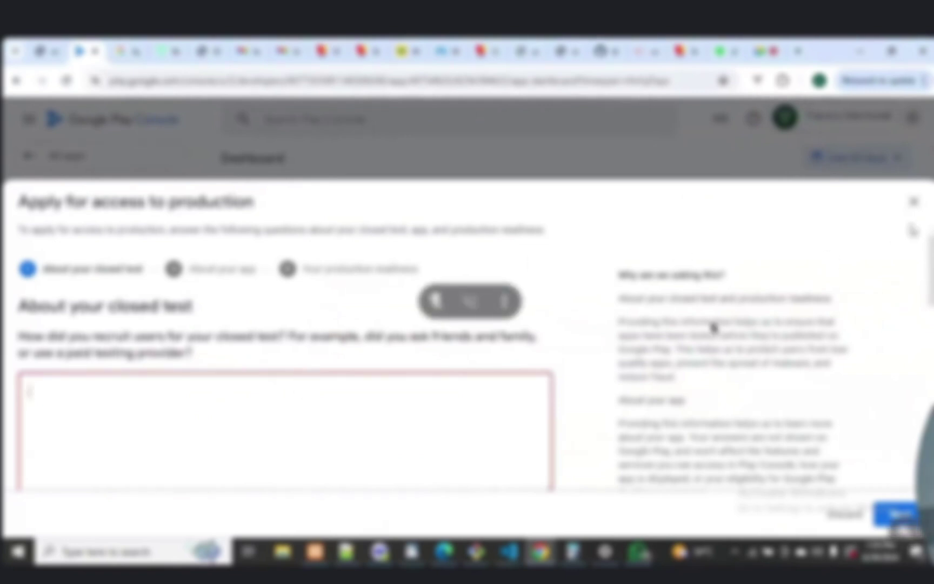
scroll(286, 379, "down", 10)
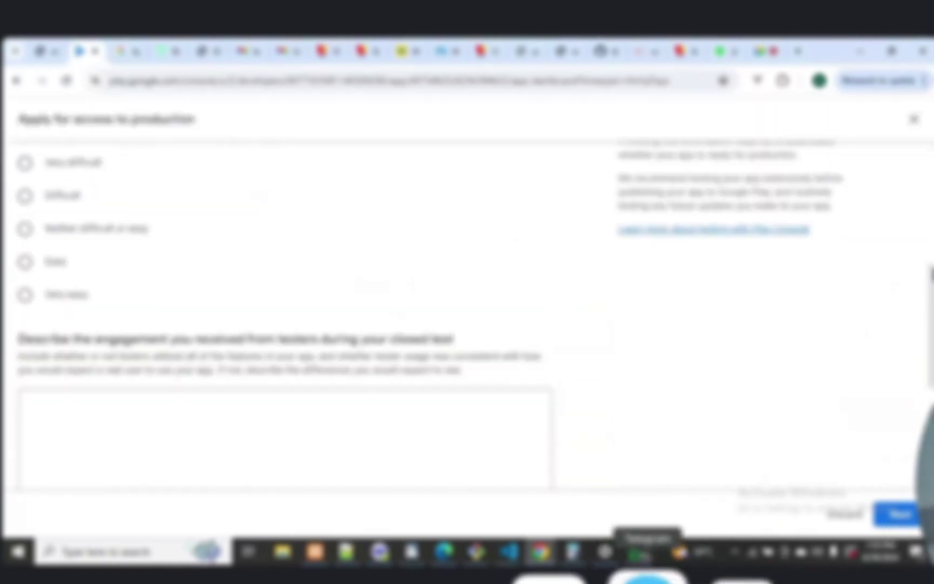
key("ctrl+Left")
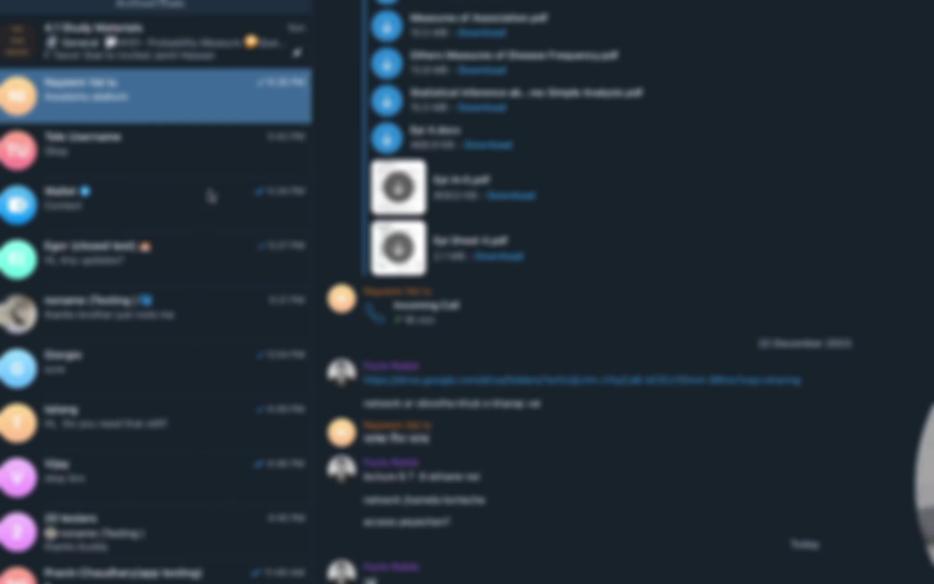
- Return to WhatsApp, leave the message search and send the three-paragraph closed-test answers in the client's chat
left_click(691, 574)
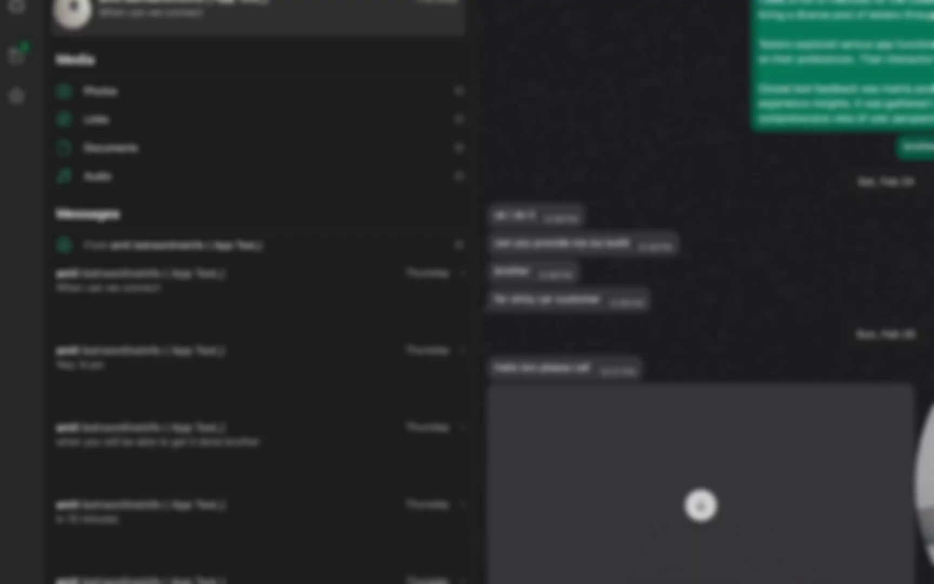
key("Escape")
scroll(292, 70, "up", 10)
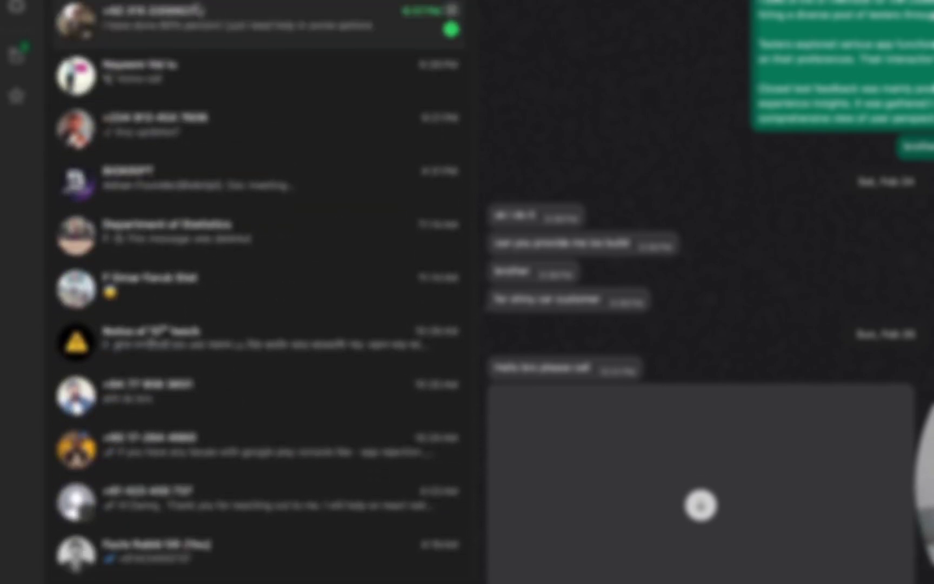
left_click(299, 28)
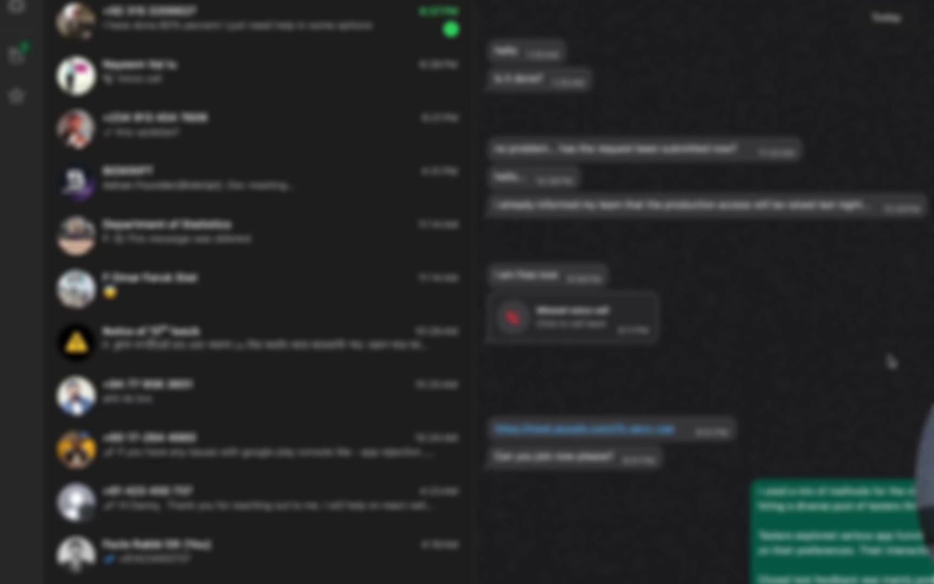
- Switch to the shared meeting window and copy the received message's first paragraph, about the methods used for the closed test
key("ctrl+Up")
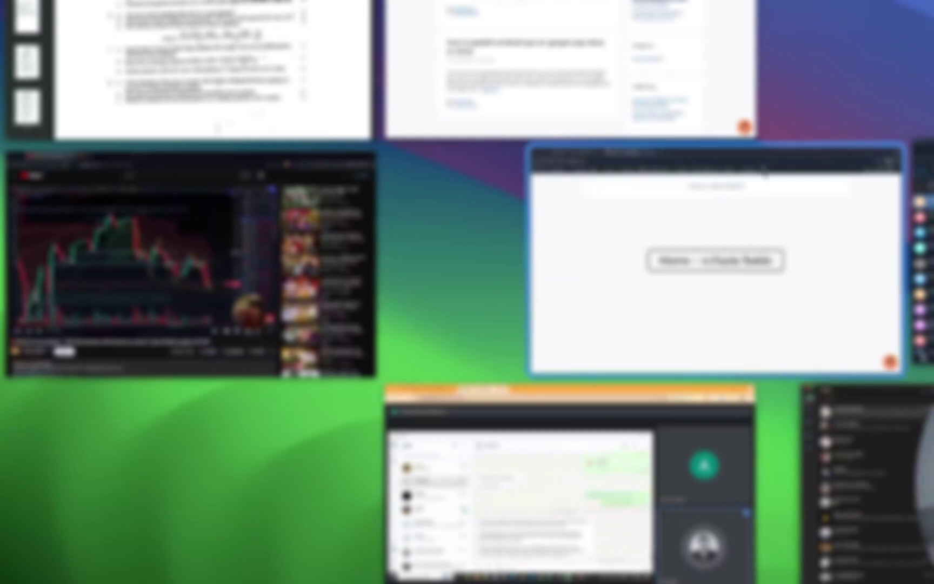
left_click(662, 501)
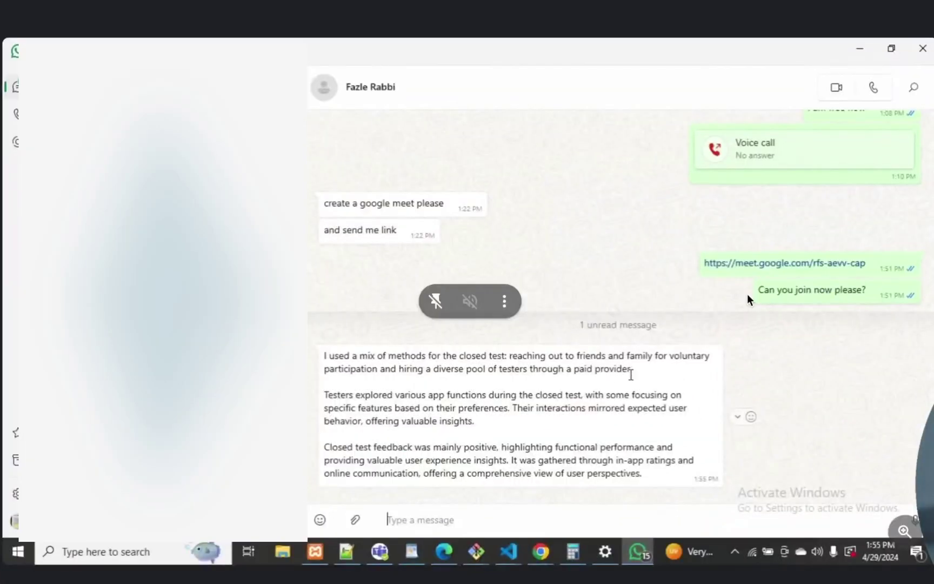
left_click_drag(631, 369, 334, 360)
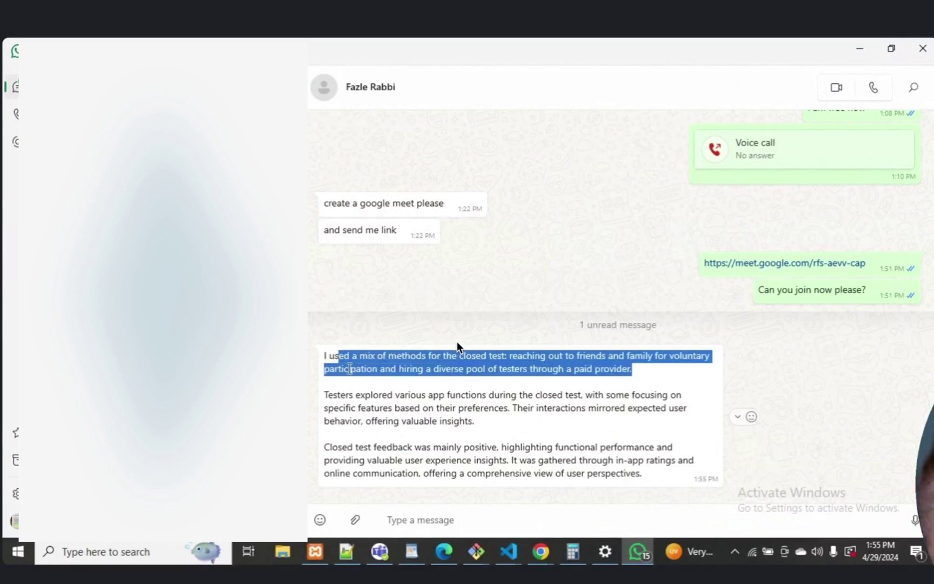
left_click(326, 355)
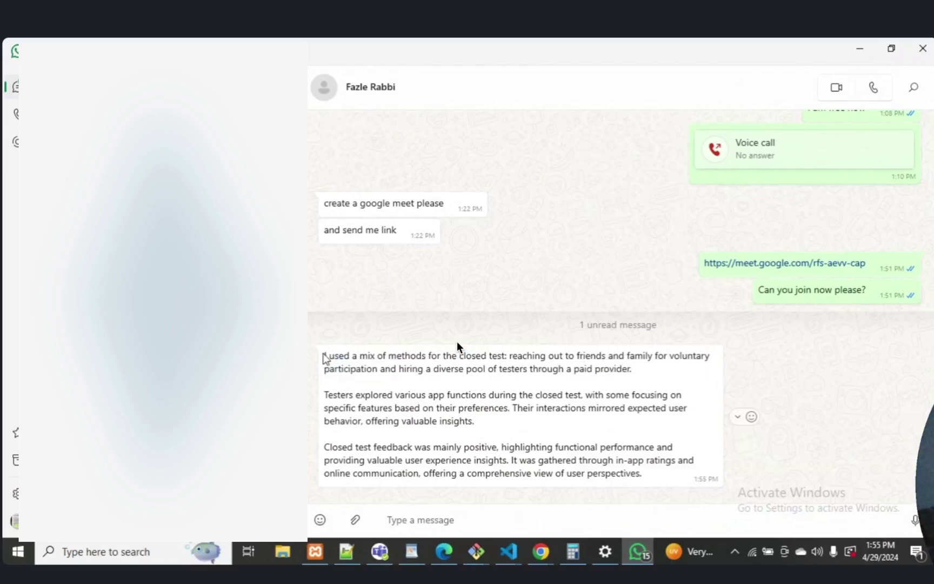
left_click_drag(633, 369, 322, 366)
key("ctrl+c")
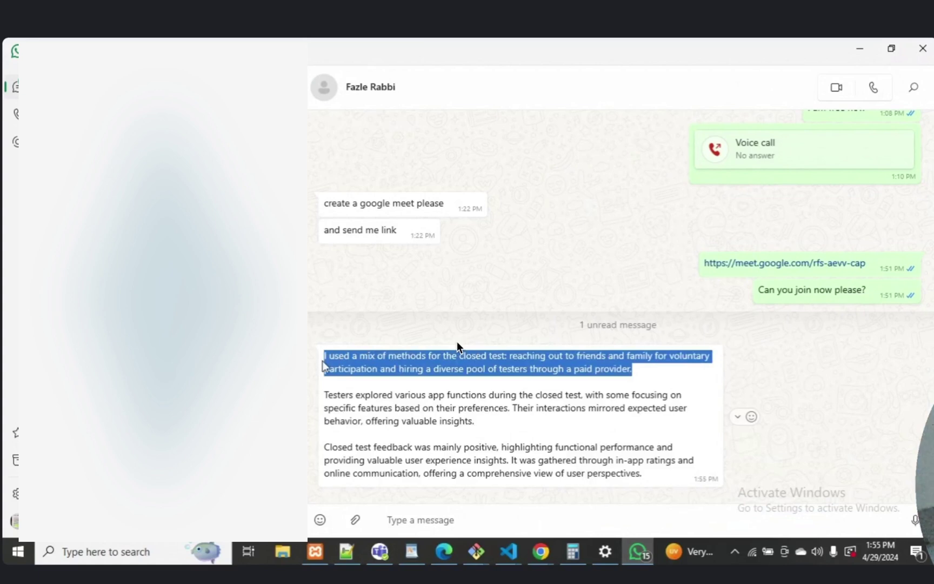
- Switch to Play Console, paste the paragraph as the answer on recruiting closed-test users and remove its trailing blank character
key("alt+Tab")
left_click(93, 228)
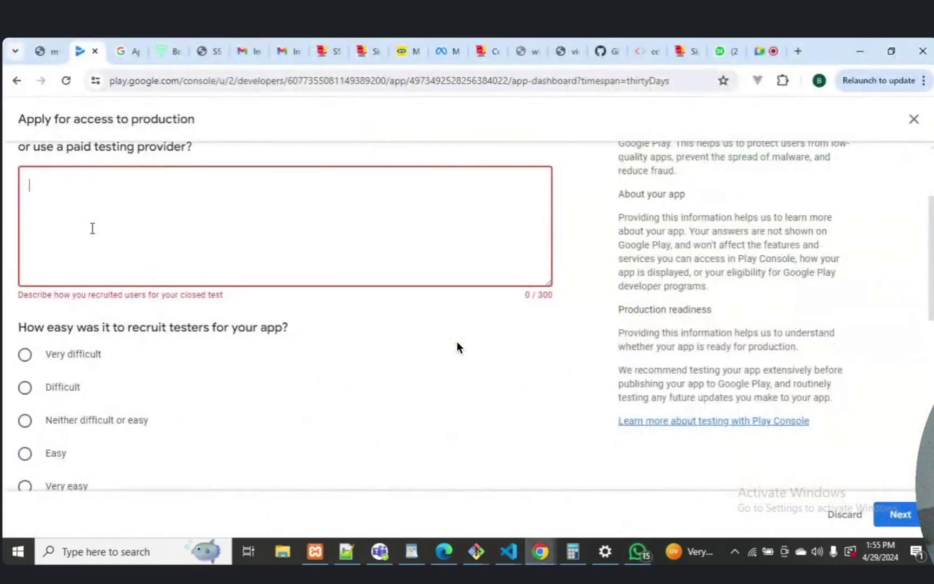
key("ctrl+v")
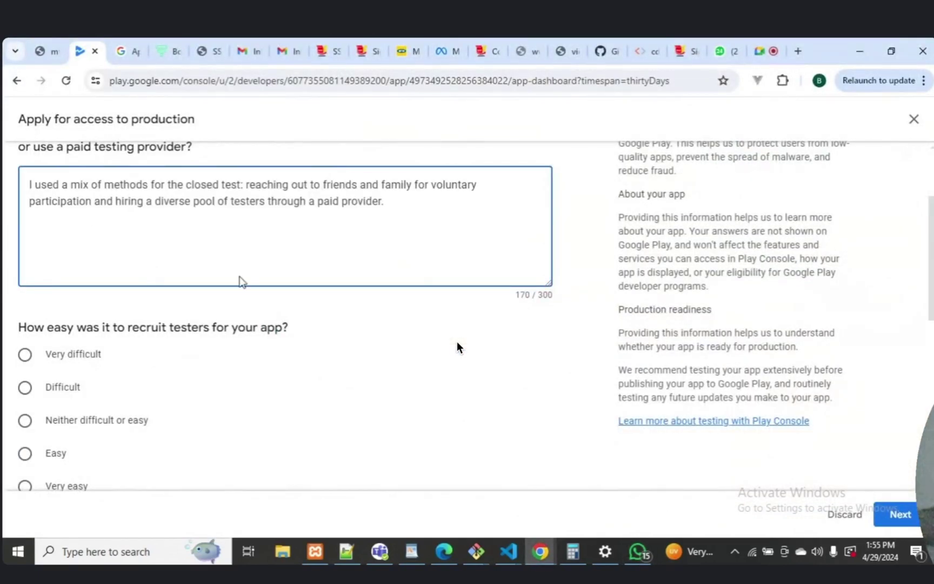
key("BackSpace")
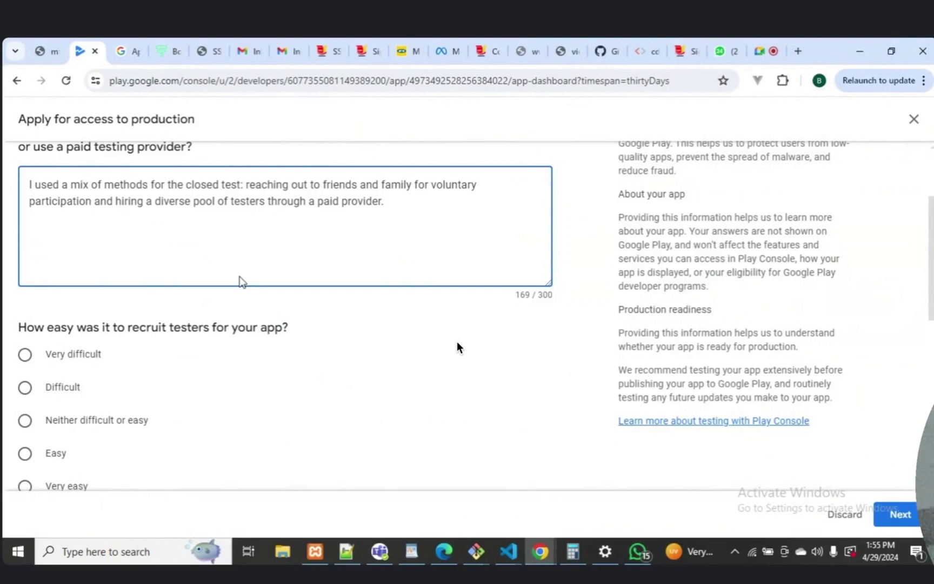
left_click(456, 346)
- Answer "Easy" to how easy it was to recruit testers for the app
scroll(457, 346, "down", 1)
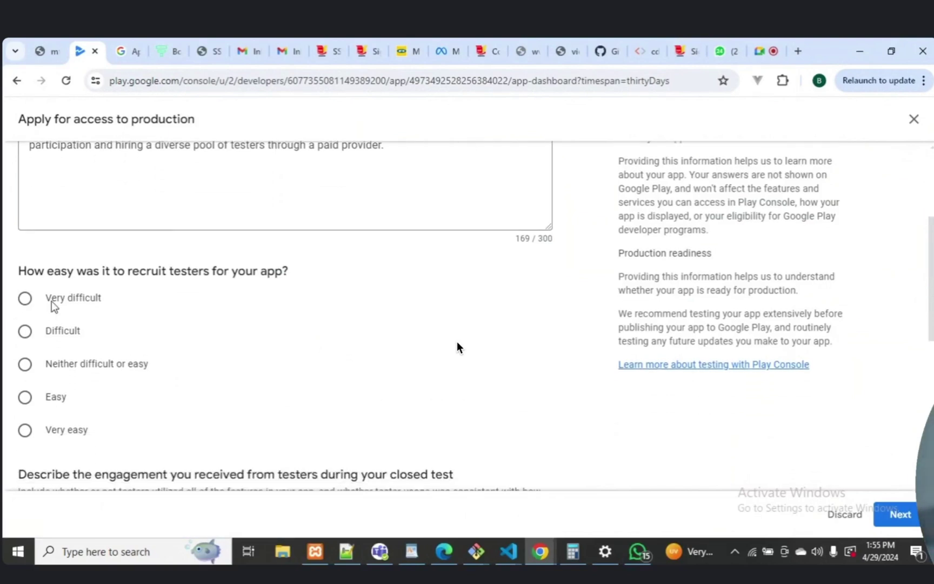
key("alt+Tab")
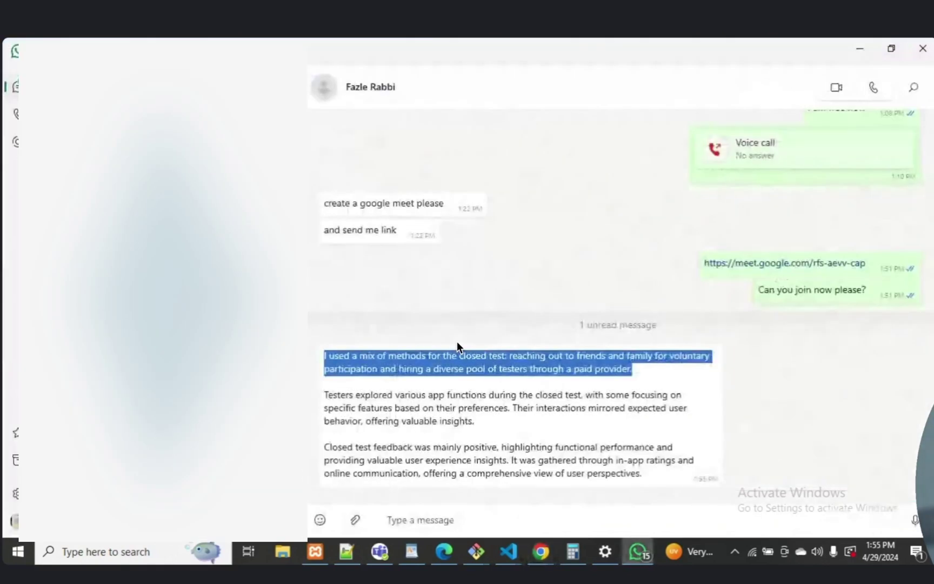
key("alt+Tab")
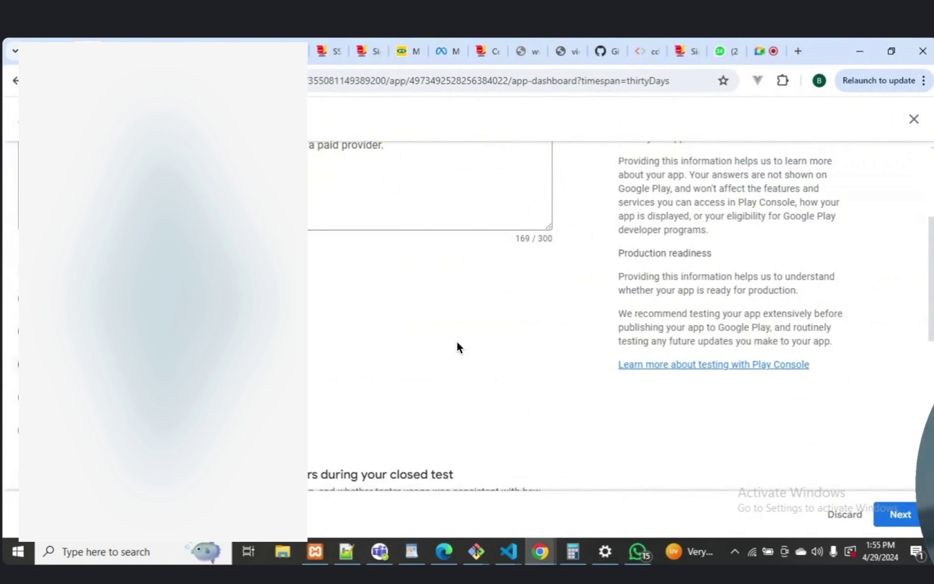
left_click(25, 398)
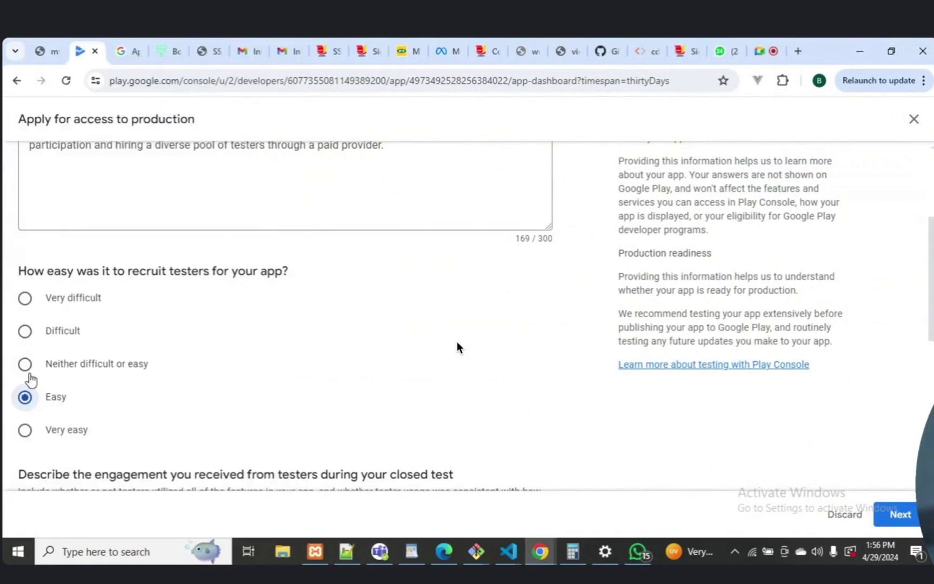
- Switch to WhatsApp and copy the message's second paragraph, about testers exploring various app functions
key("alt+Tab")
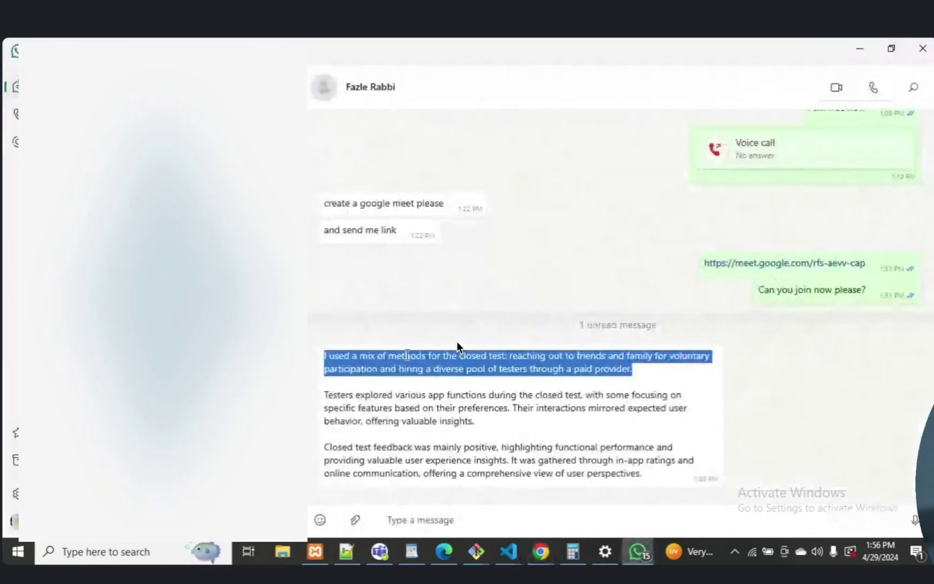
left_click_drag(323, 394, 479, 425)
key("ctrl+c")
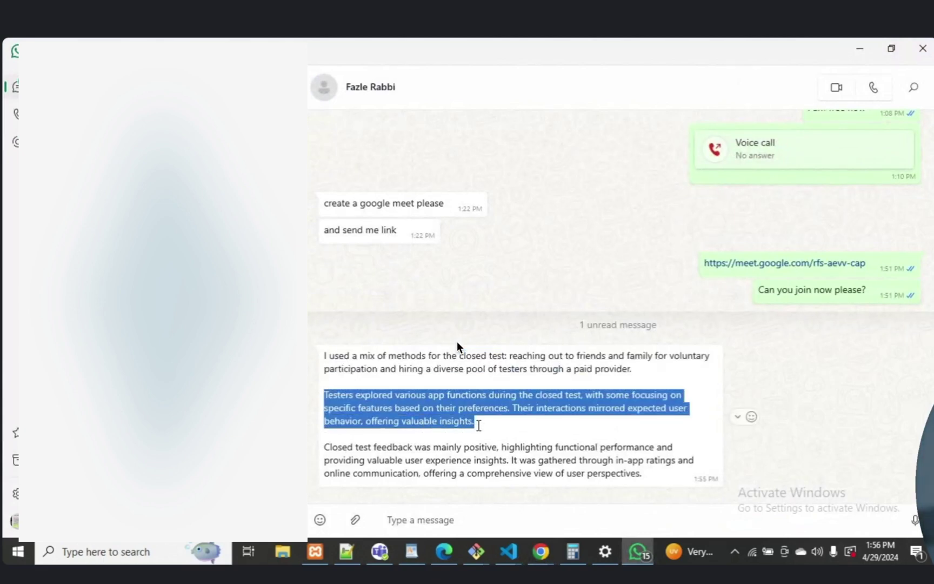
key("Tab")
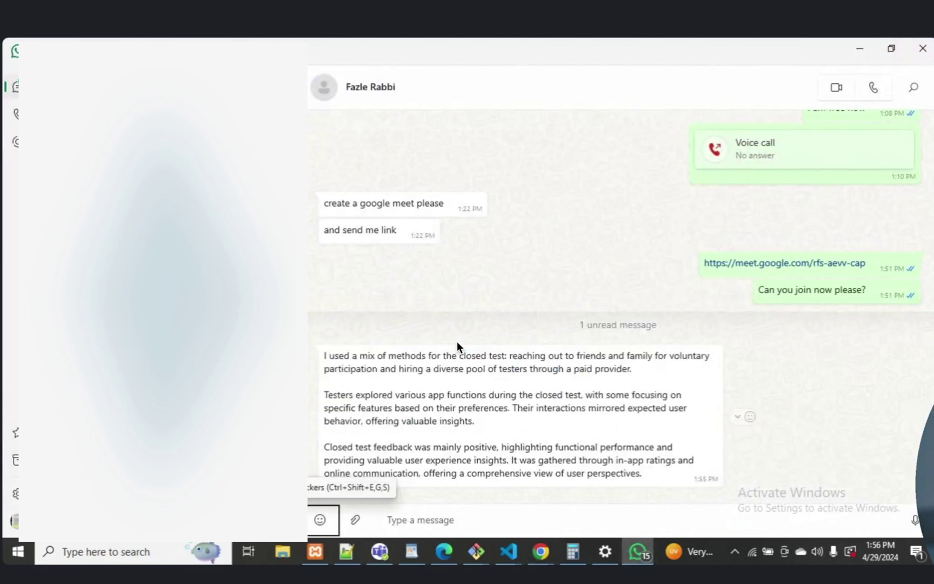
- Switch to Play Console and paste the paragraph as the description of tester engagement during the closed test
mouse_move(538, 555)
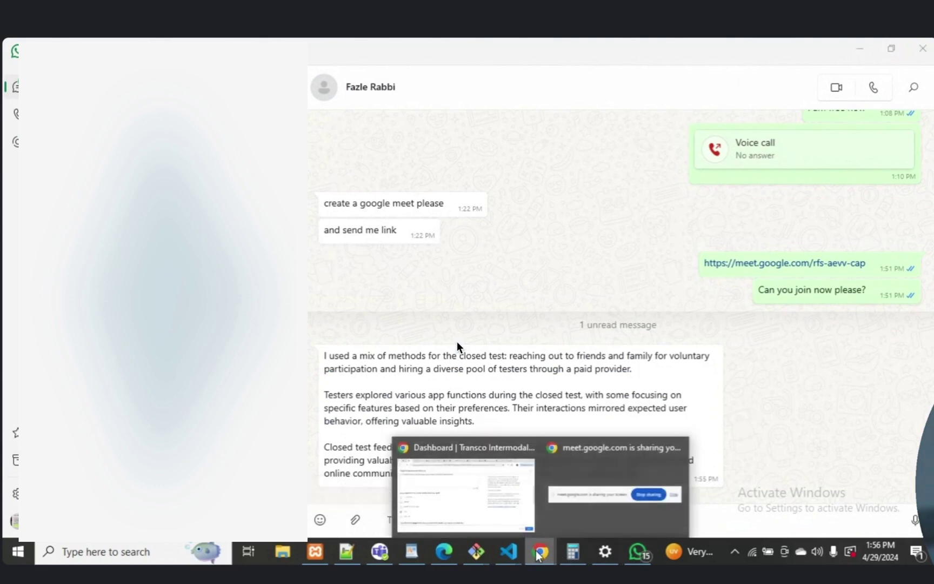
left_click(486, 504)
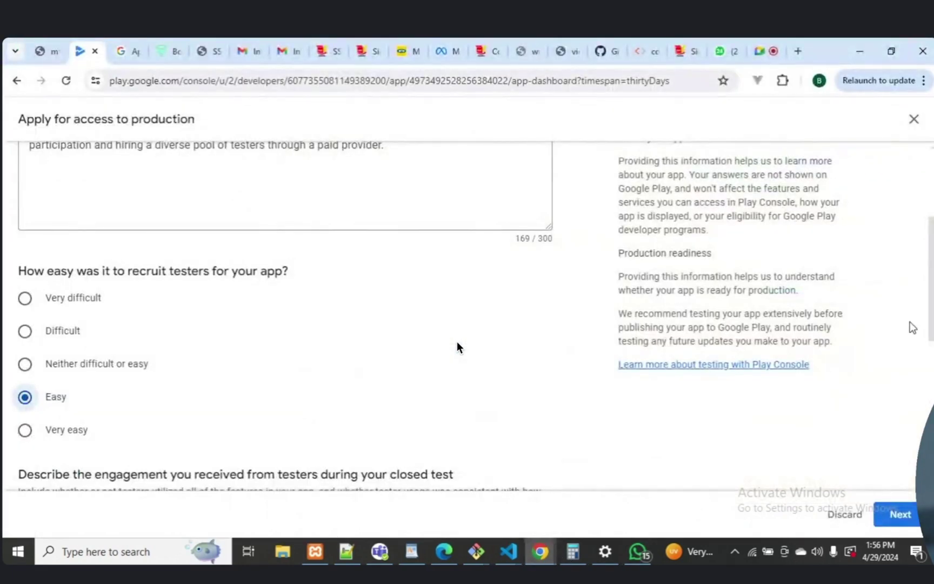
scroll(927, 370, "down", 3)
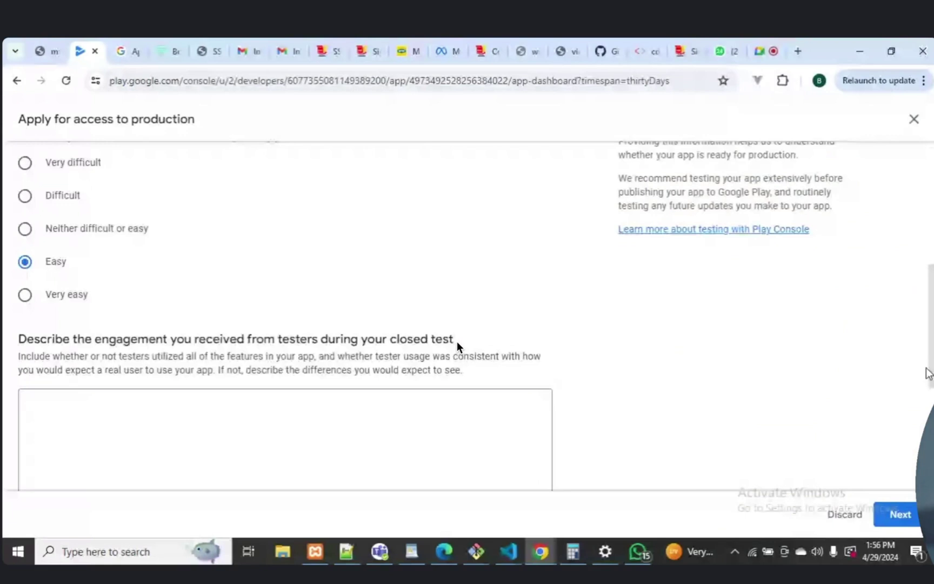
scroll(128, 291, "down", 3)
left_click(128, 291)
key("ctrl+v")
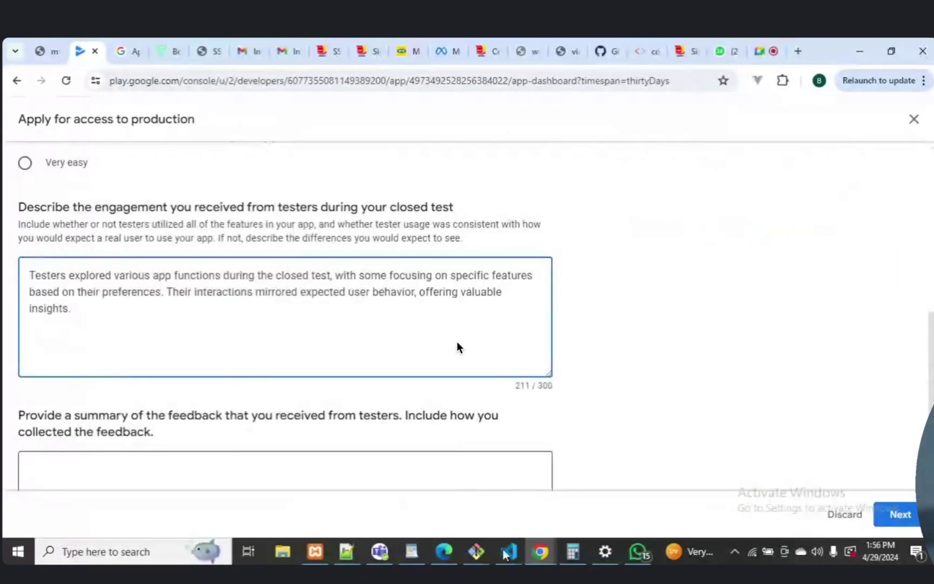
- Switch to WhatsApp and copy the message's third paragraph, about the mainly positive closed-test feedback
key("alt+Tab")
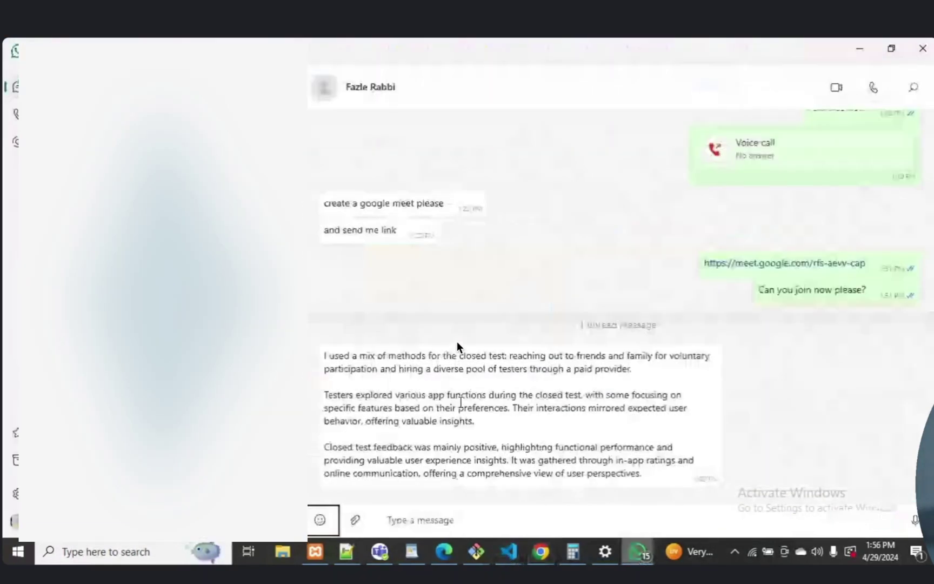
left_click_drag(327, 446, 641, 474)
key("ctrl+c")
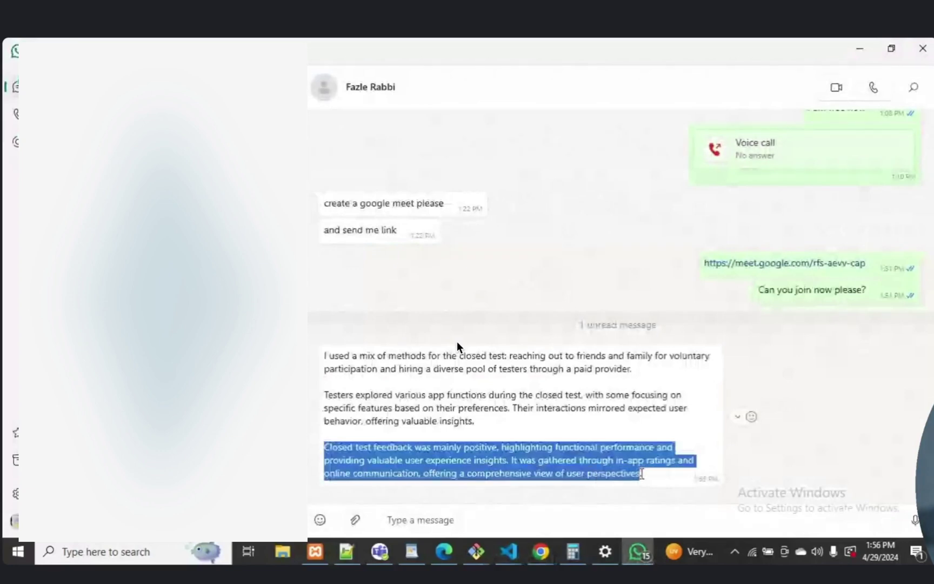
- Switch to Play Console, paste the copied paragraph as the summary of tester feedback, and continue to the About your app section
mouse_move(540, 553)
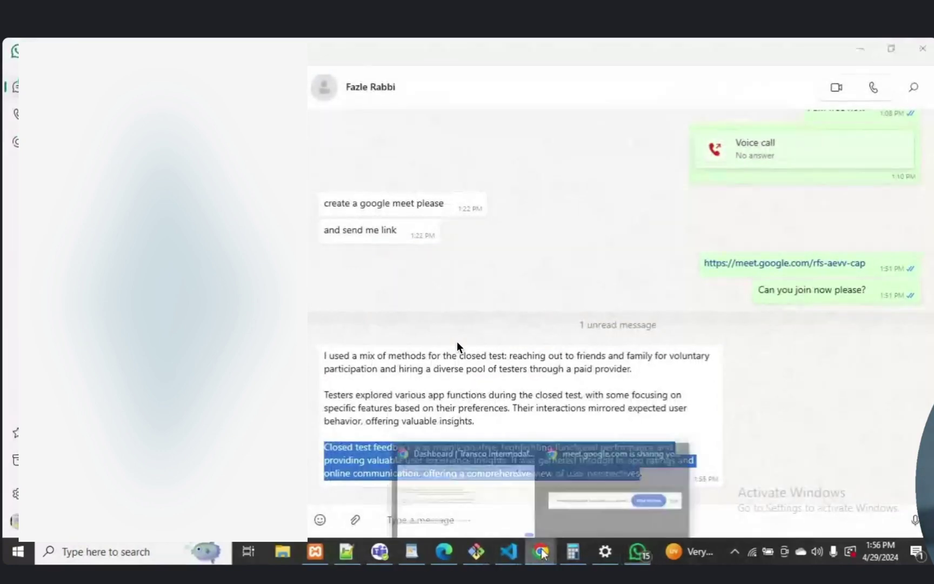
left_click(466, 489)
left_click(41, 466)
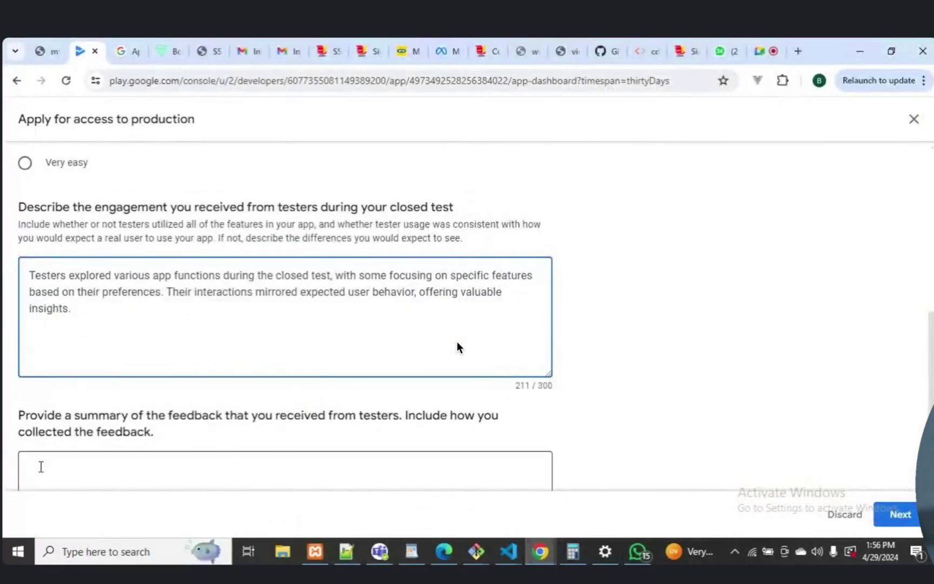
key("ctrl+v")
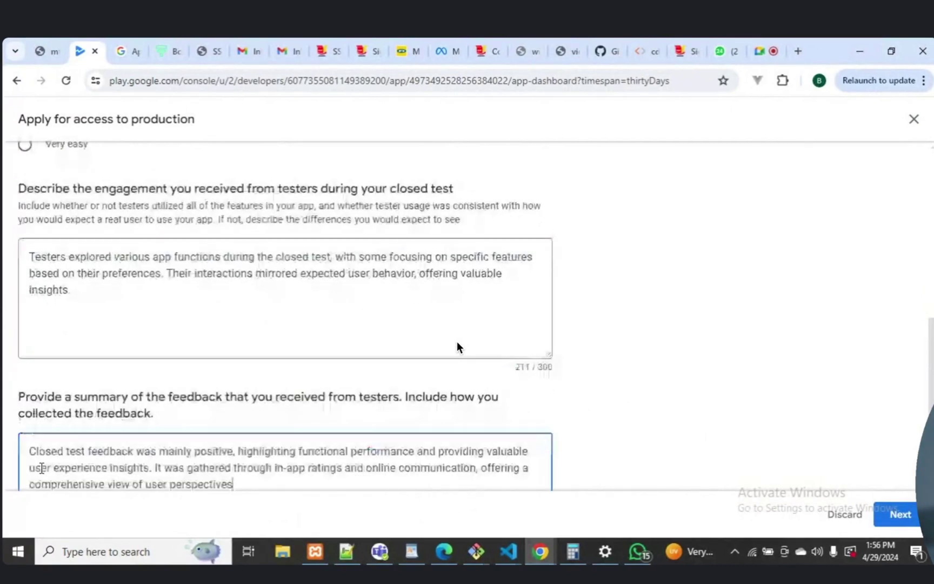
left_click(183, 283)
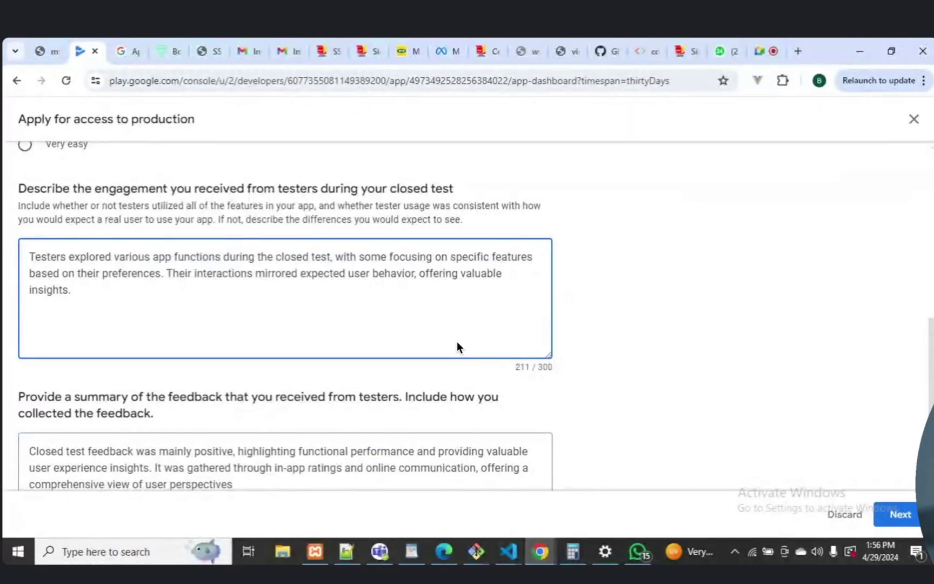
scroll(457, 343, "down", 2)
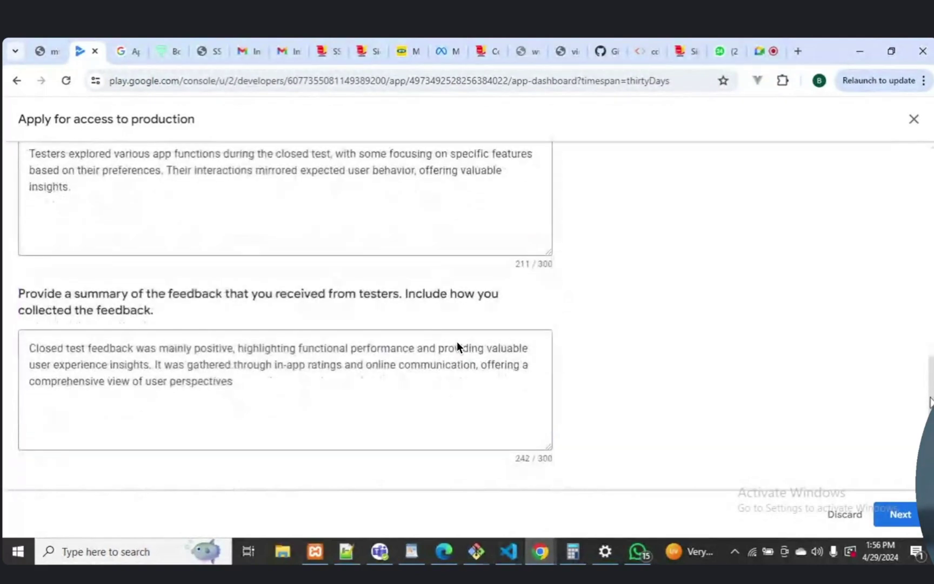
left_click(901, 514)
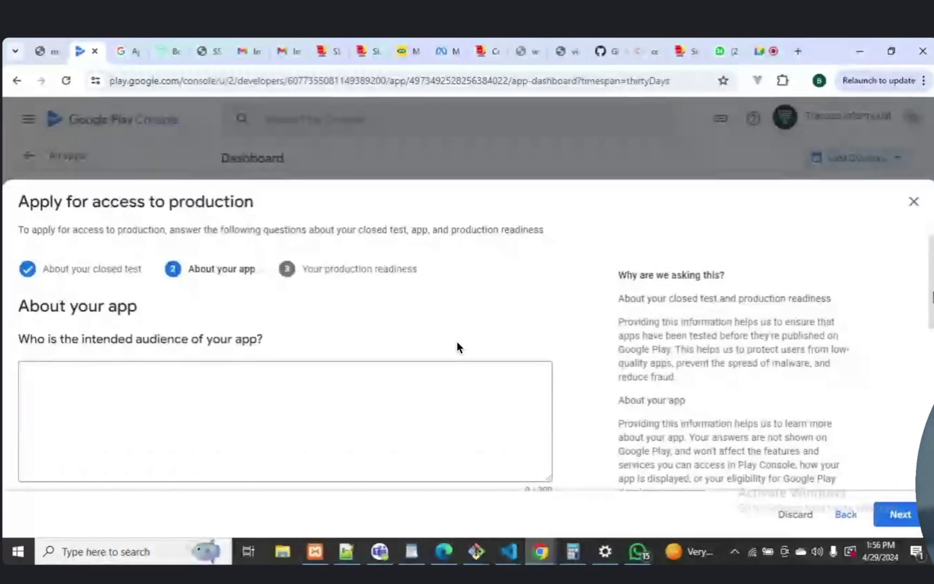
- Review the About your app questions on intended audience, value to users and expected first-year installs
scroll(456, 344, "down", 5)
scroll(457, 343, "up", 2)
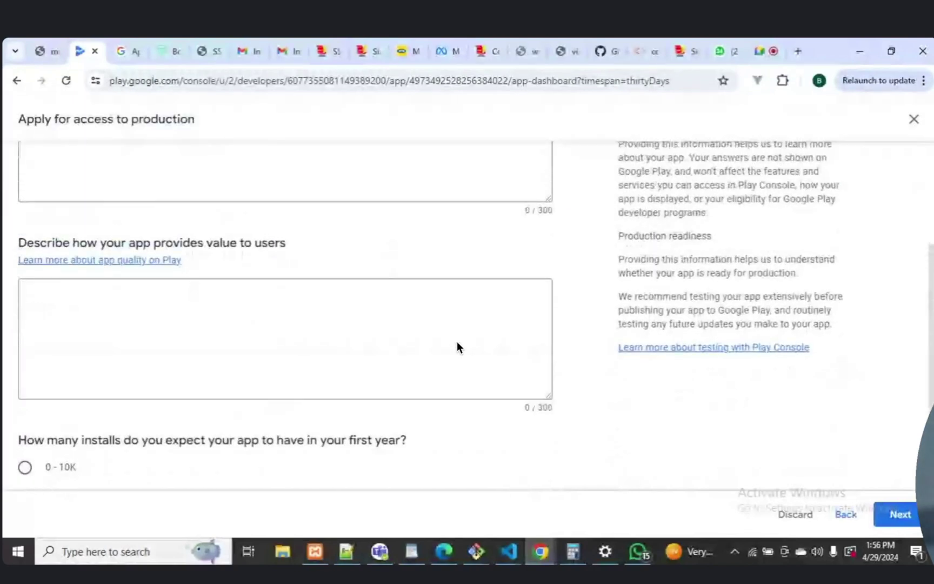
scroll(457, 346, "up", 2)
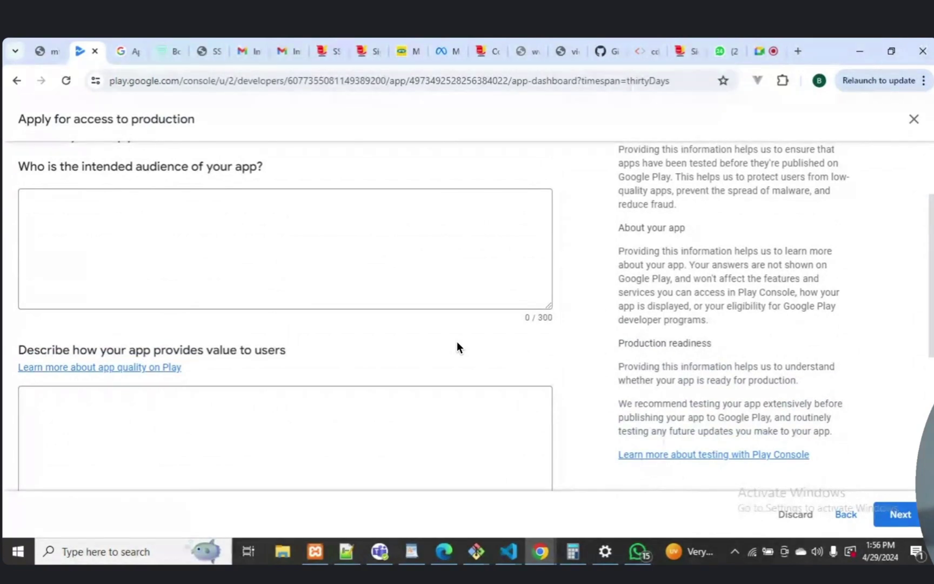
scroll(456, 342, "up", 5)
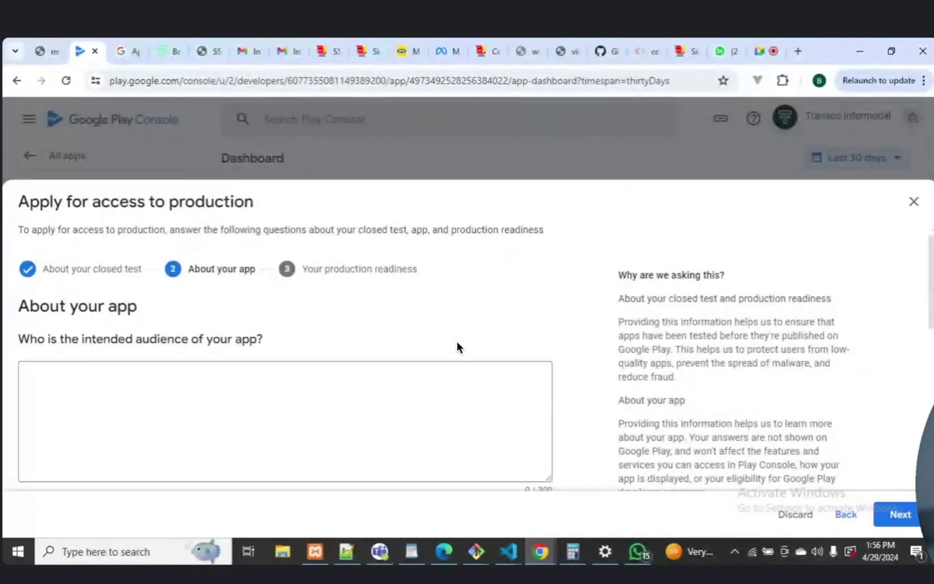
scroll(456, 343, "down", 5)
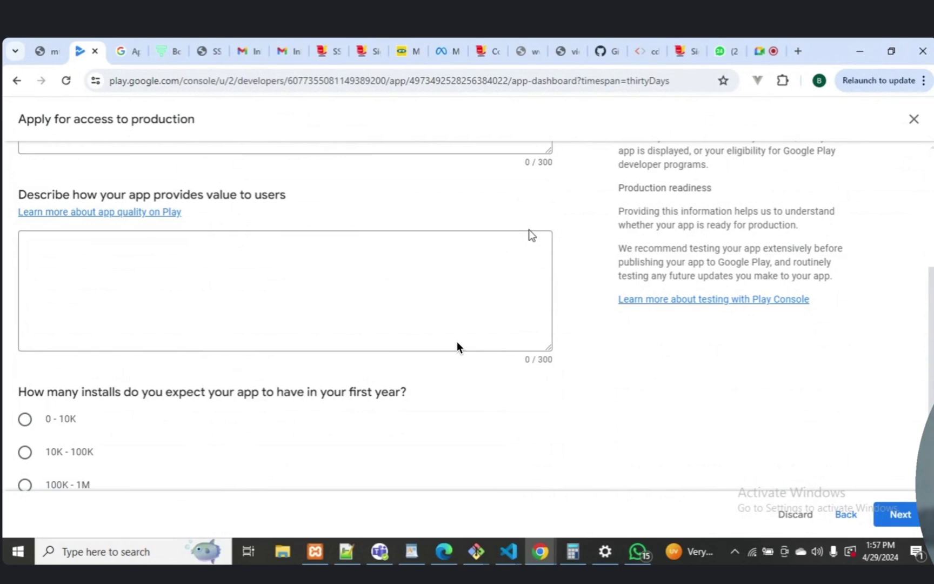
left_click(119, 254)
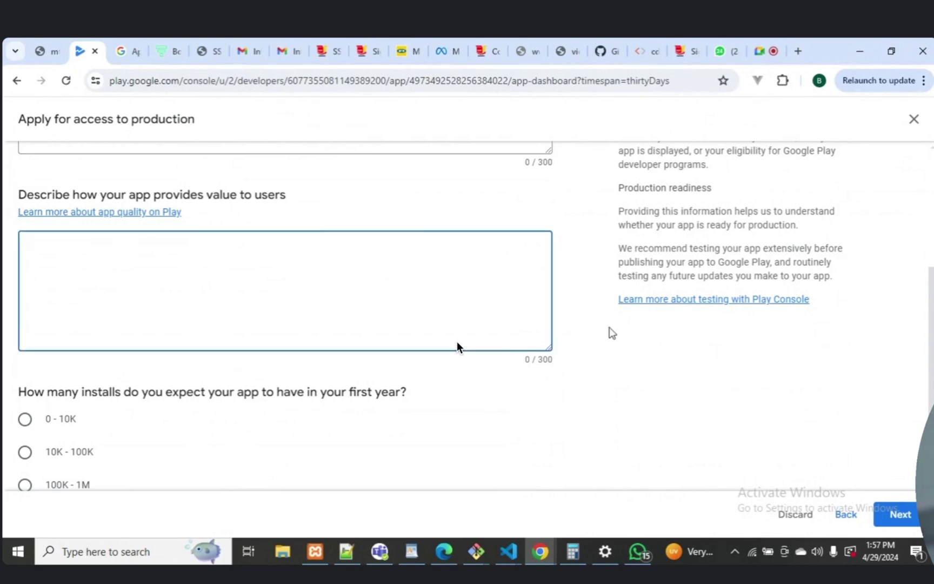
left_click(931, 361)
scroll(457, 342, "down", 2)
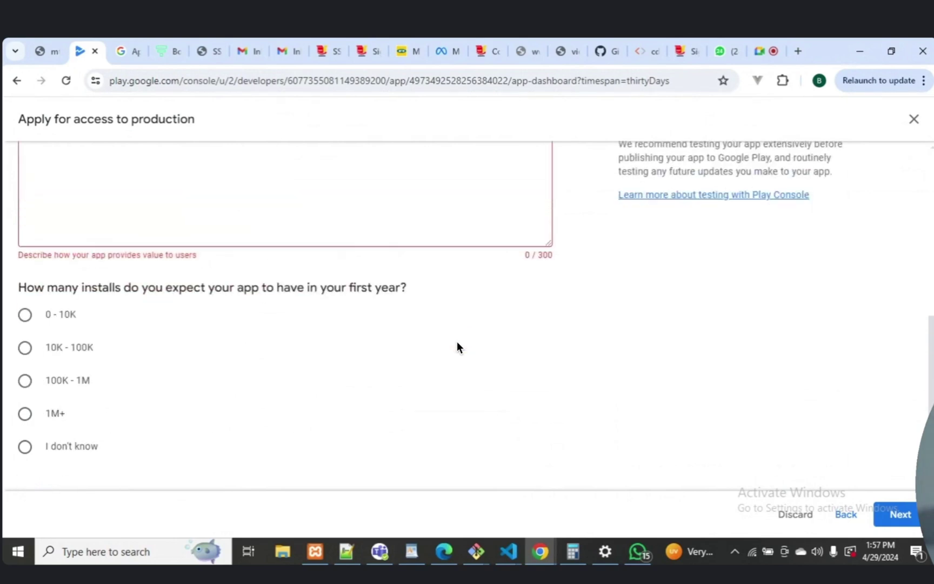
scroll(456, 342, "up", 6)
scroll(457, 345, "up", 3)
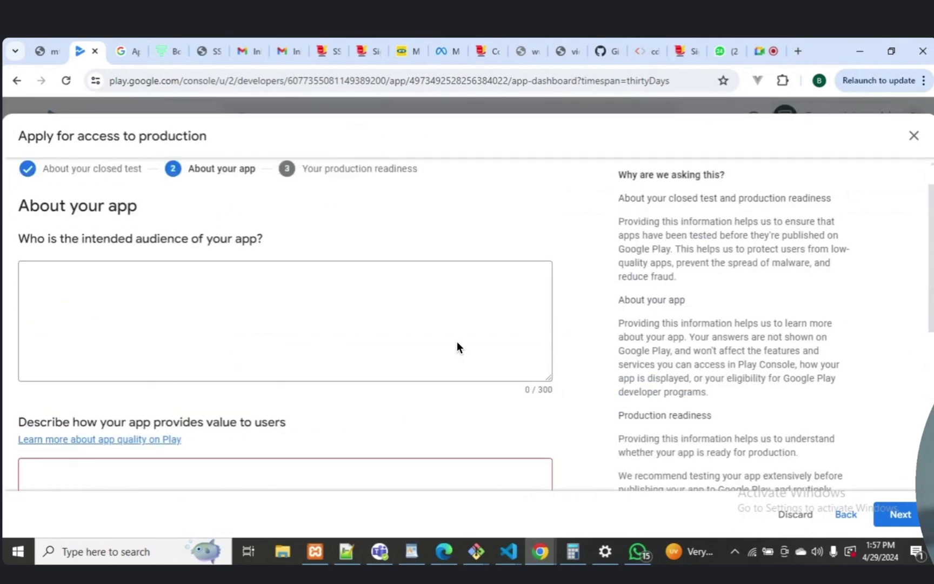
- Answer the intended-audience question with "The intended audience includes landside customers who are interested in moving their cargoes from one destination to another."
left_click(136, 406)
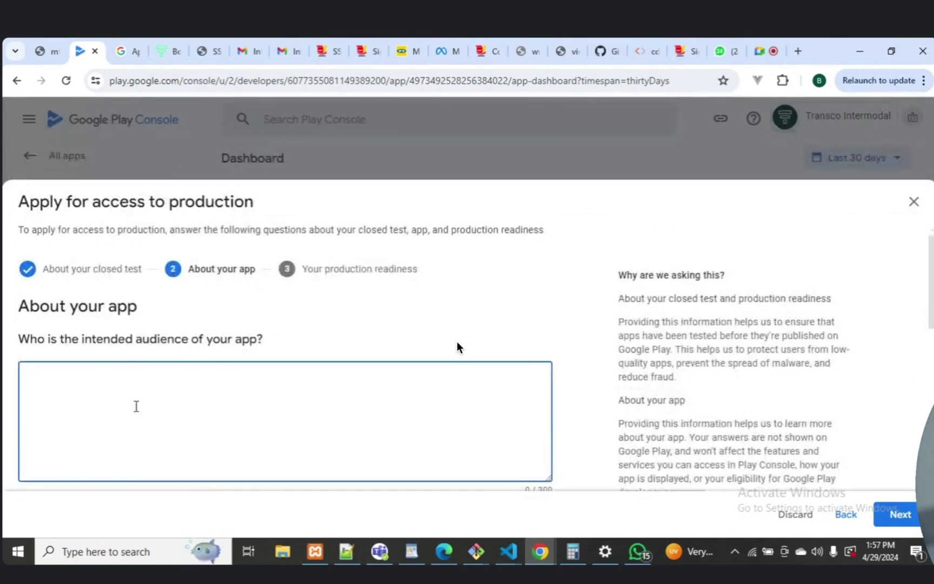
type("The intended audie")
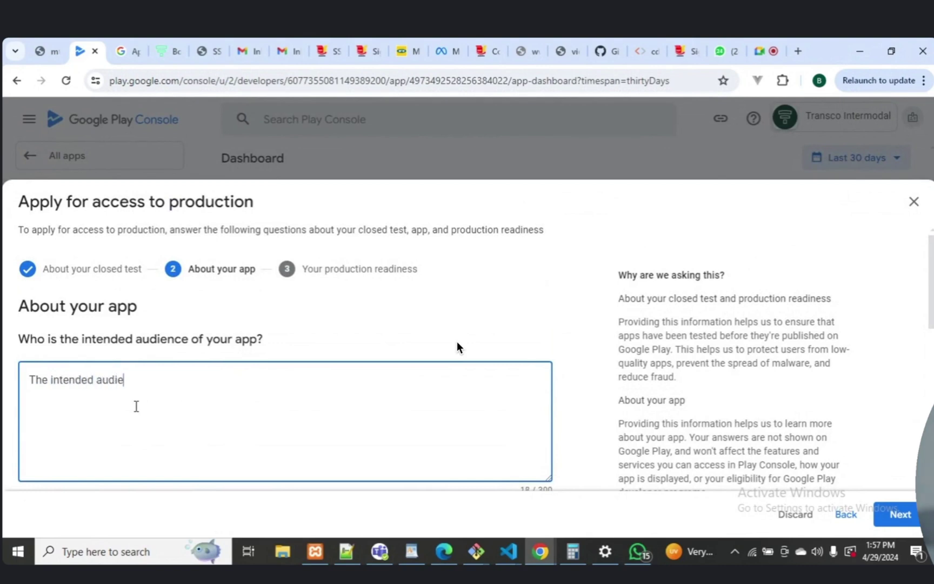
type("nce includes ")
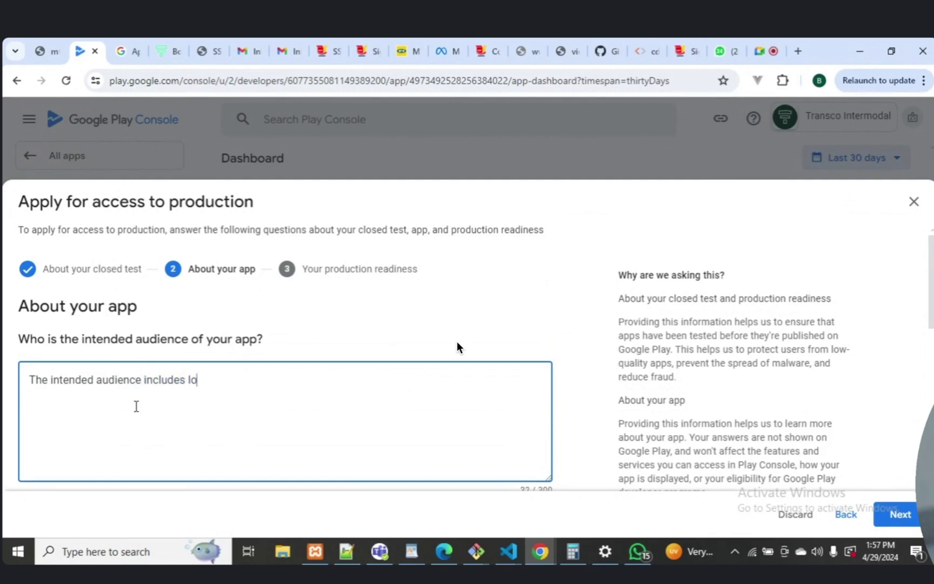
type("landsidd")
type(" customer")
type("s who have")
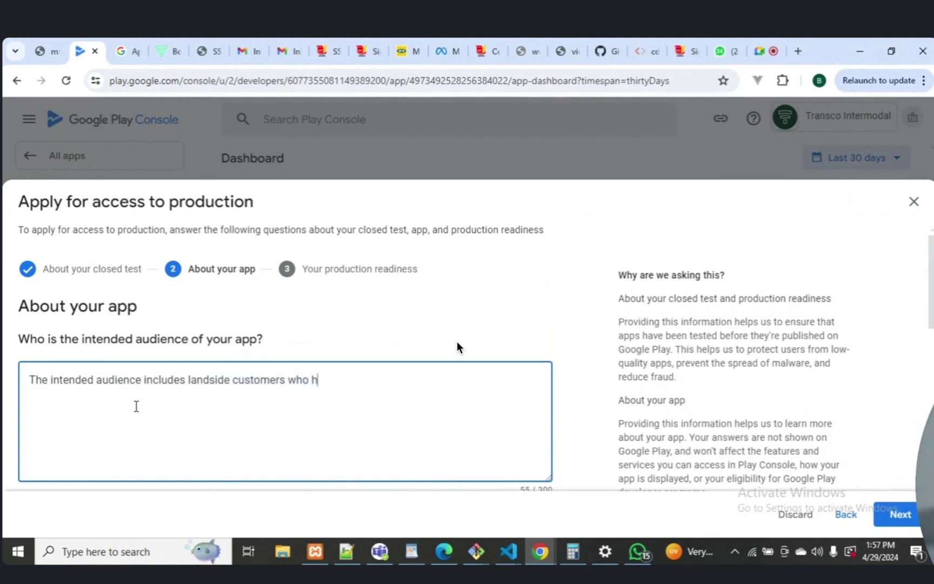
key("BackSpace")
key("BackSpace")
key("BackSpace")
key("BackSpace")
type("are interested in movig")
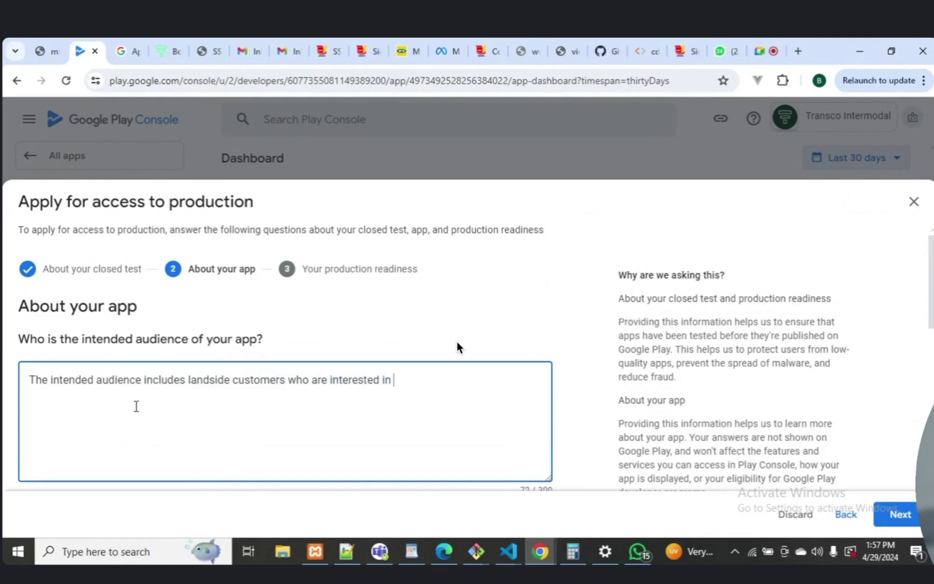
key("BackSpace")
type("n")
key("BackSpace")
key("BackSpace")
type("ng their cargoe")
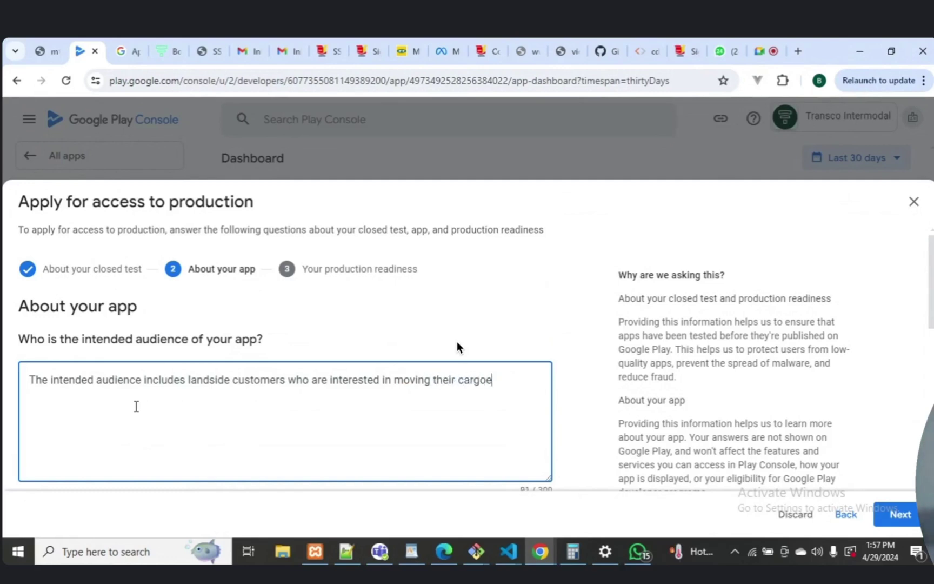
type("s from l")
key("BackSpace")
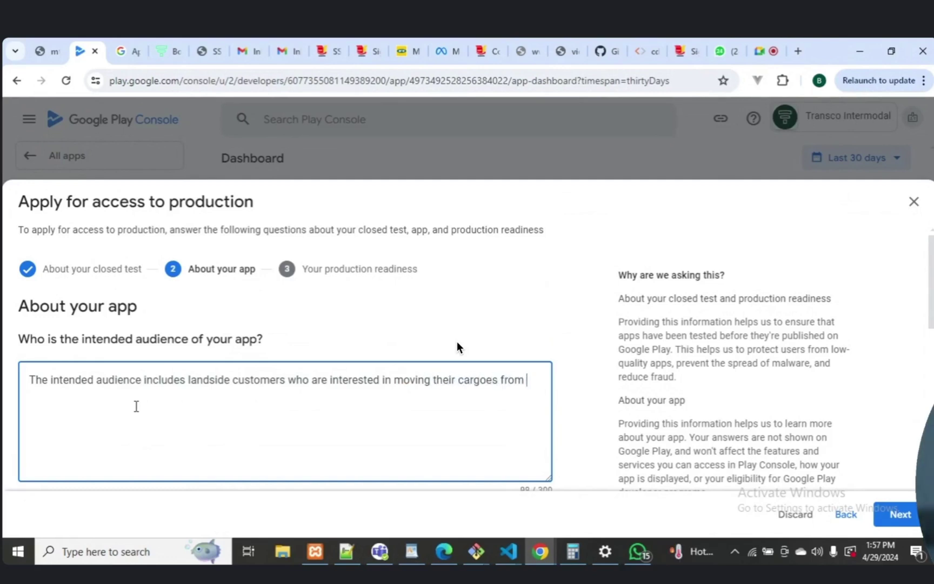
type("one destination to another.")
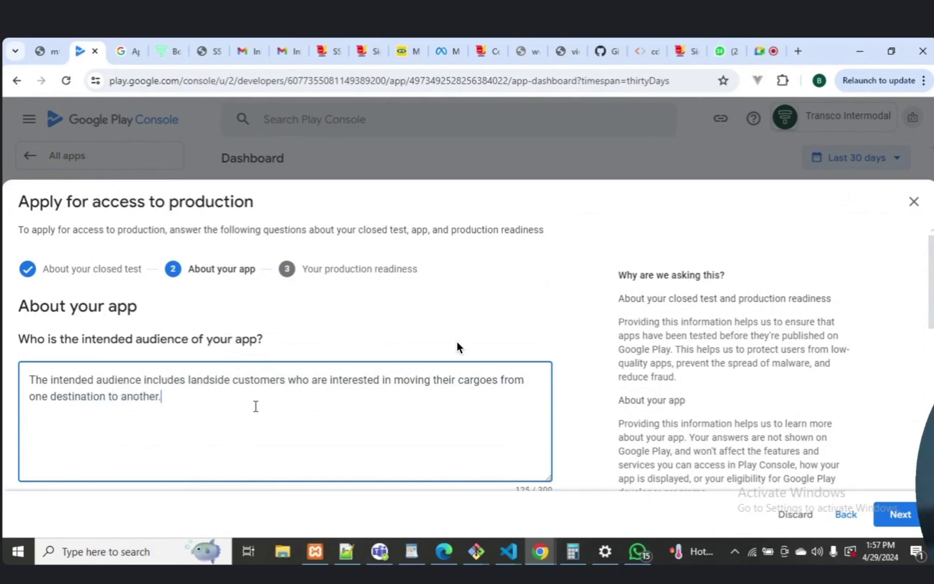
- Insert "and business users" after "landside customers" in the intended-audience answer
left_click(285, 379)
type("and buin")
type("es")
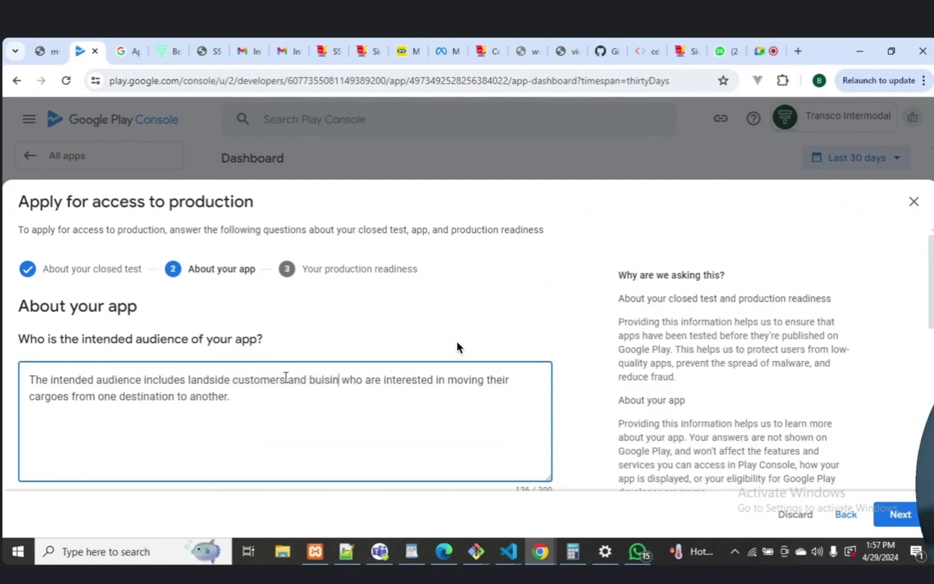
key("BackSpace")
key("BackSpace")
key("BackSpace")
key("BackSpace")
type("siness users")
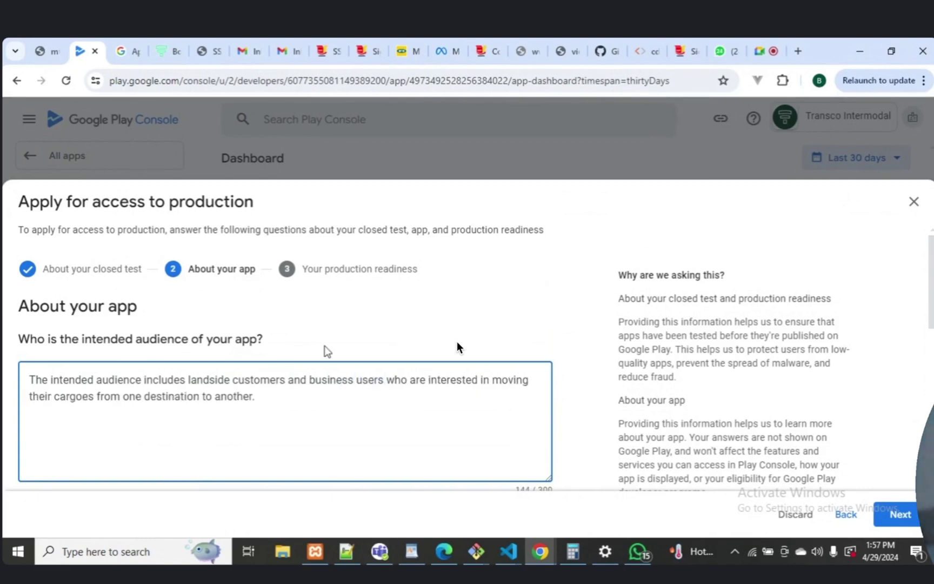
- Begin the description of the app's value to users with "This app will provide easy access to the services provided by Transco Intemodal"
left_click(931, 299)
scroll(456, 342, "down", 5)
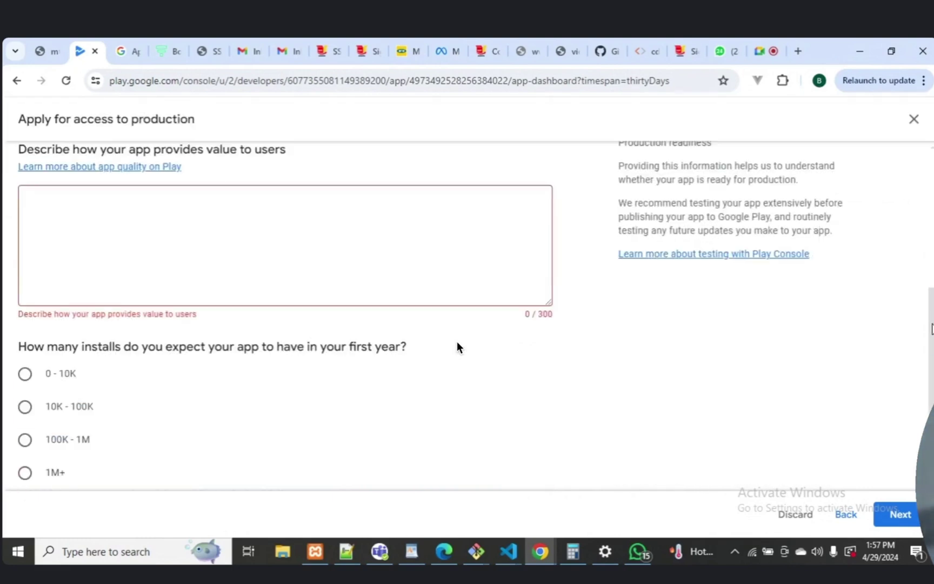
left_click(232, 256)
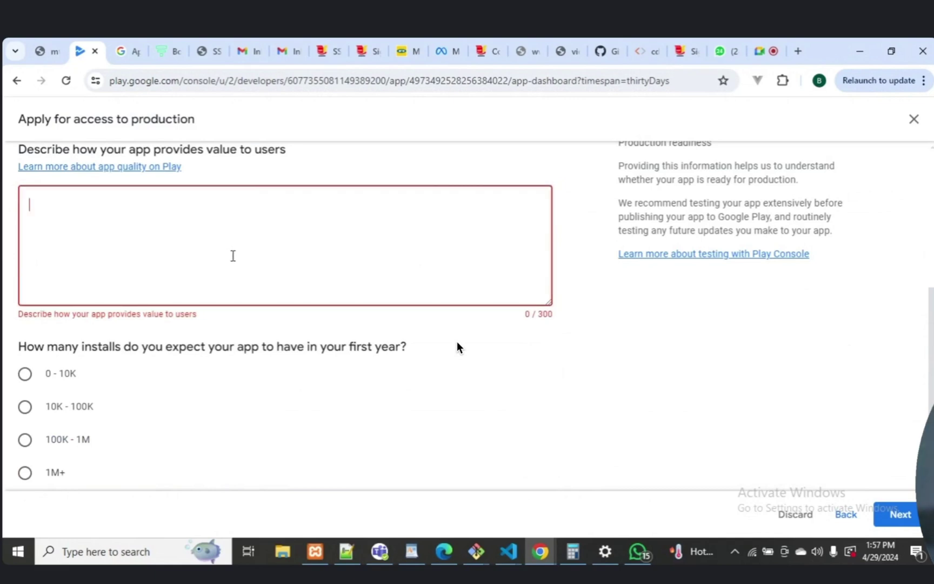
type("is apple w")
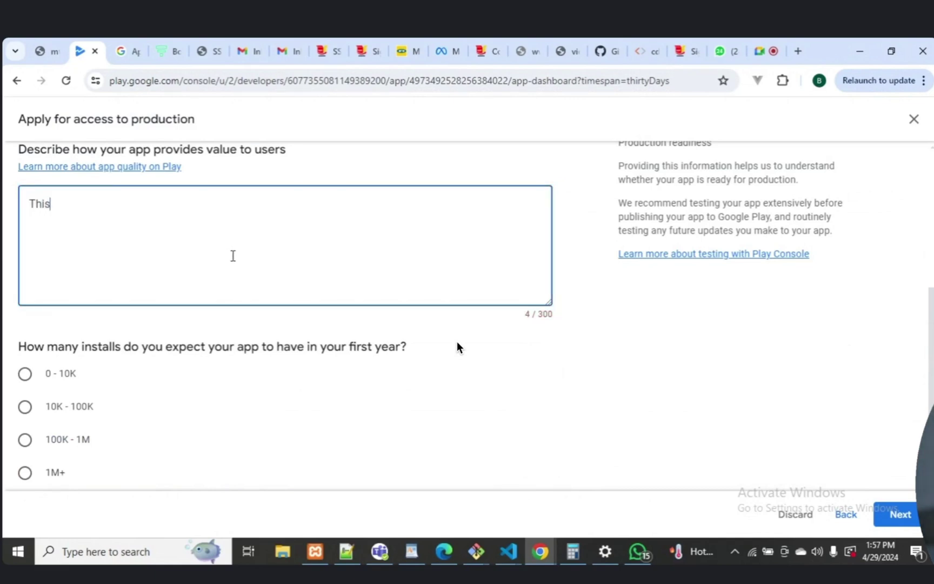
key("BackSpace")
key("BackSpace")
key("BackSpace")
key("BackSpace")
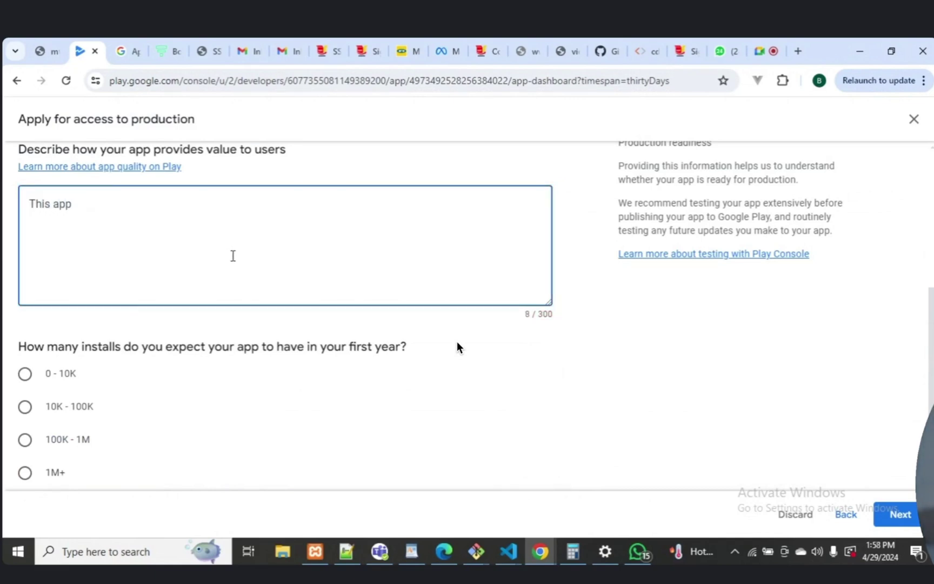
type("will provide easy ")
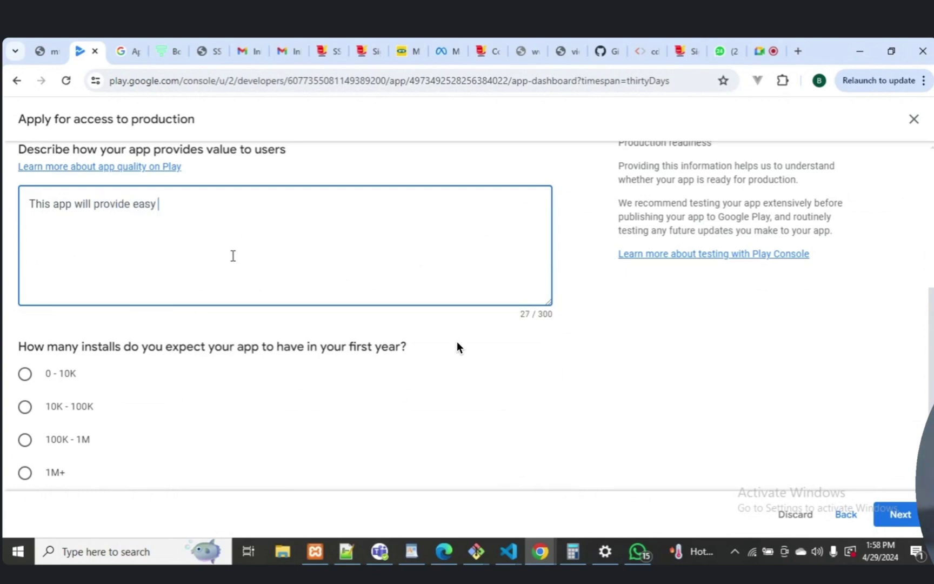
type("access")
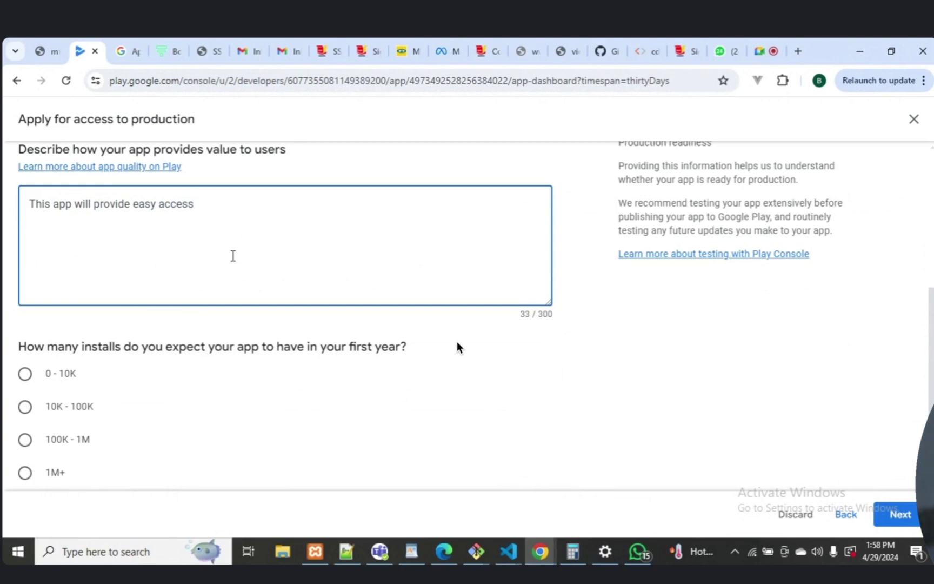
type(" to the servid")
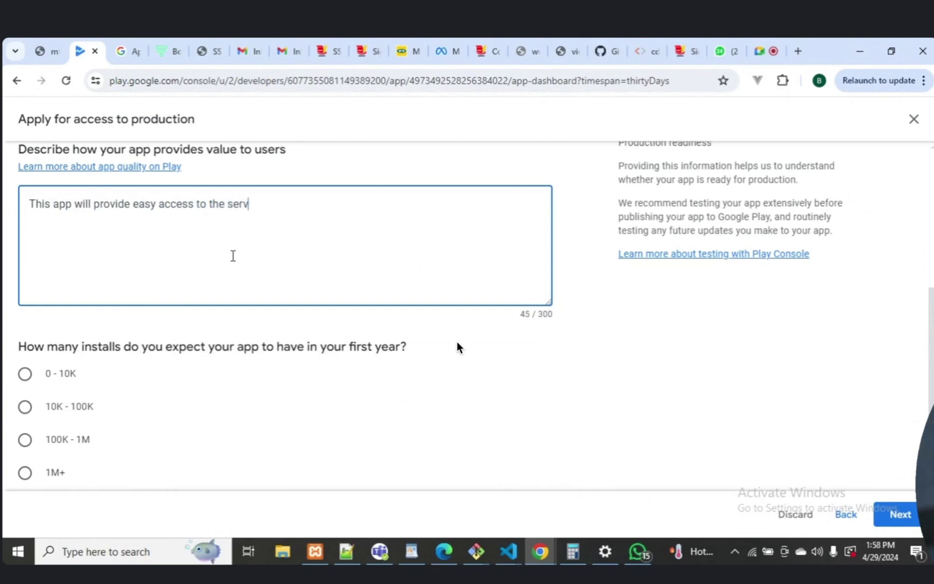
key("BackSpace")
type("ces of")
key("BackSpace")
key("BackSpace")
type("provided by")
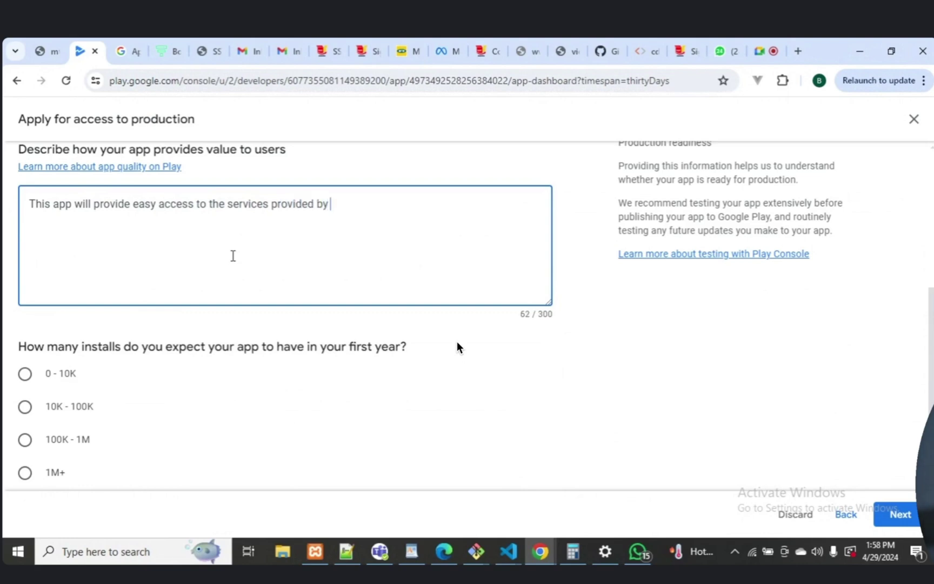
type(" Transco Intemodal")
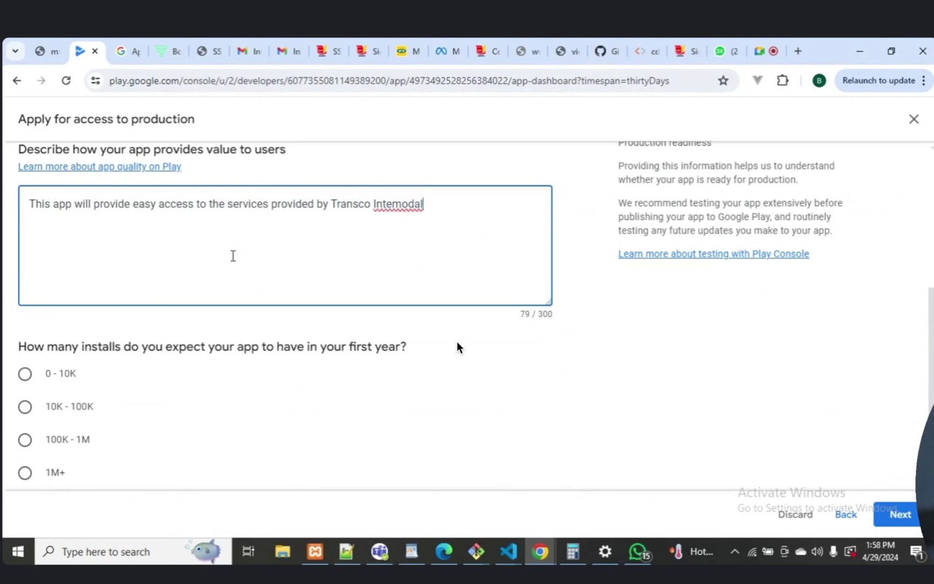
- Continue the description of the app's value with "in a way that it does not restrict them to using only their computers"
type(" in a way that it does")
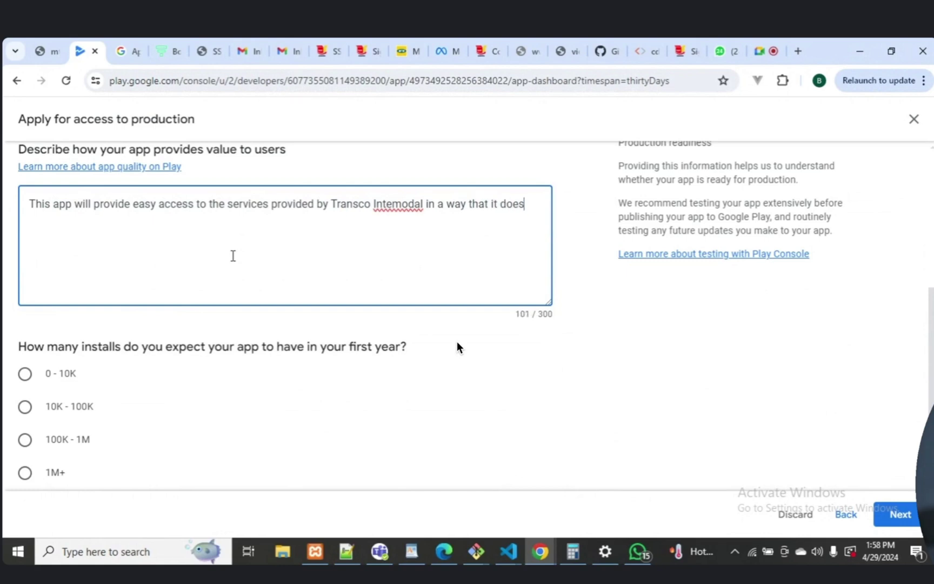
type(" not no")
key("BackSpace")
key("BackSpace")
type("restrict them ")
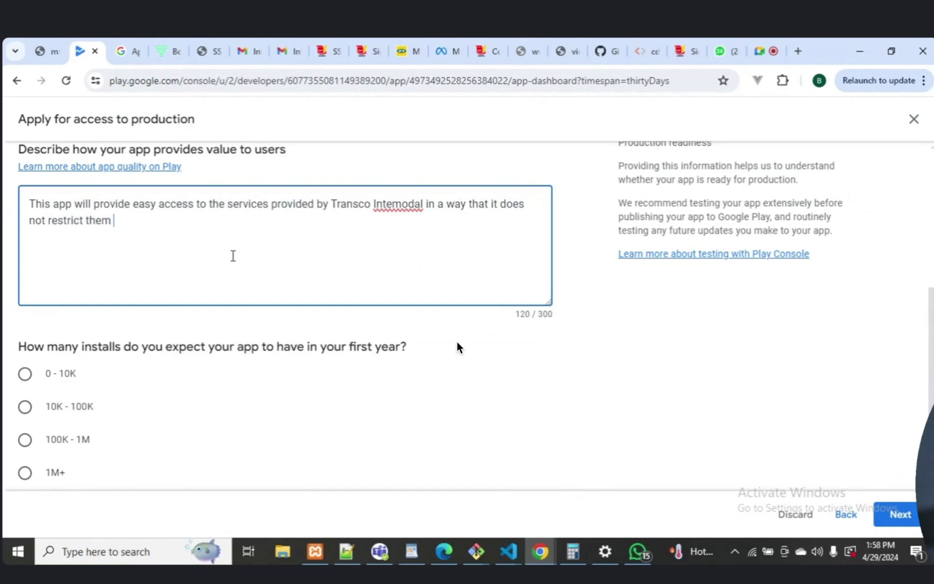
type("to a")
key("BackSpace")
type("su")
key("BackSpace")
type("using only ")
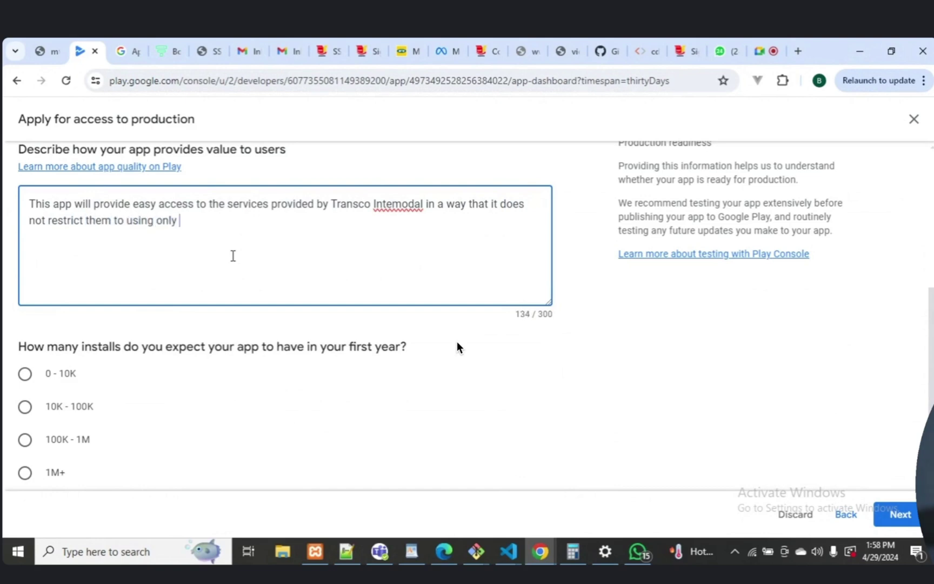
type("their computers")
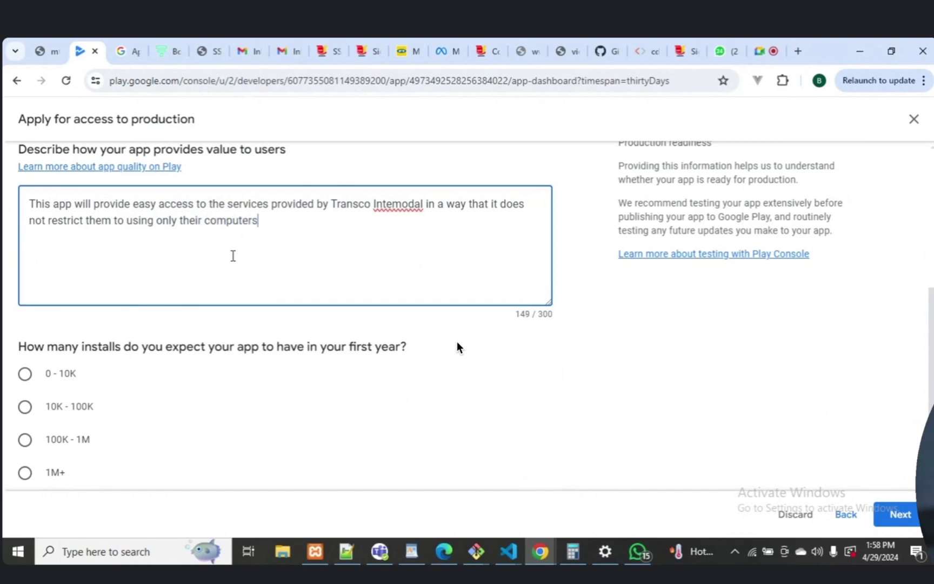
- Add "It will also provide a medium to get reviews and help improve how we interact with" as a second sentence of the value description
type(". It will ")
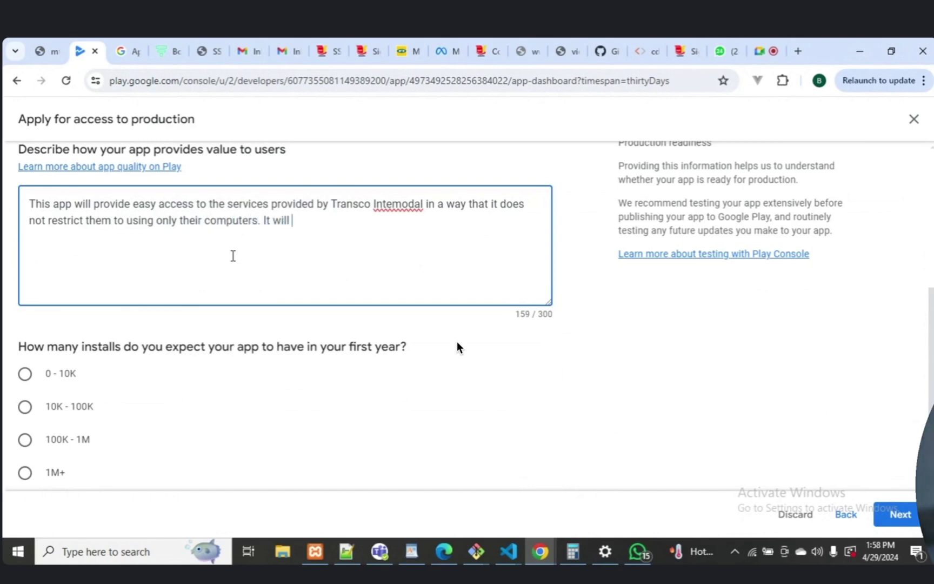
type("also provide a")
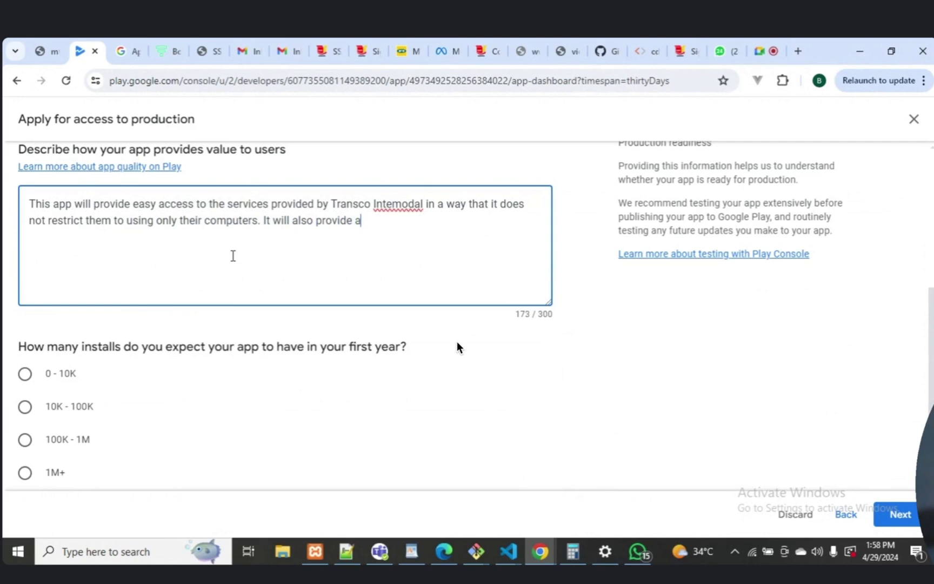
type(" medium to get ri")
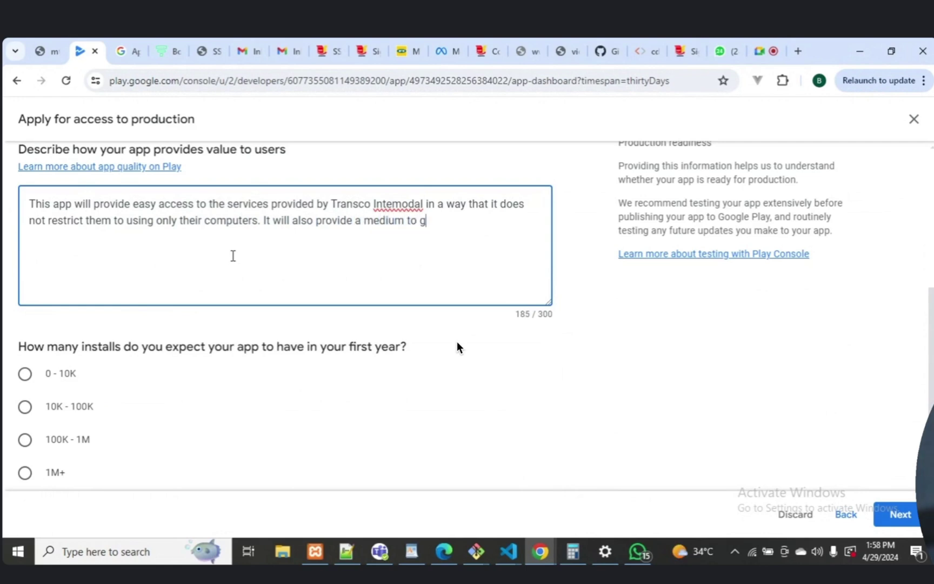
key("BackSpace")
type("eview and")
key("BackSpace")
key("BackSpace")
key("BackSpace")
key("BackSpace")
key("BackSpace")
type("s and")
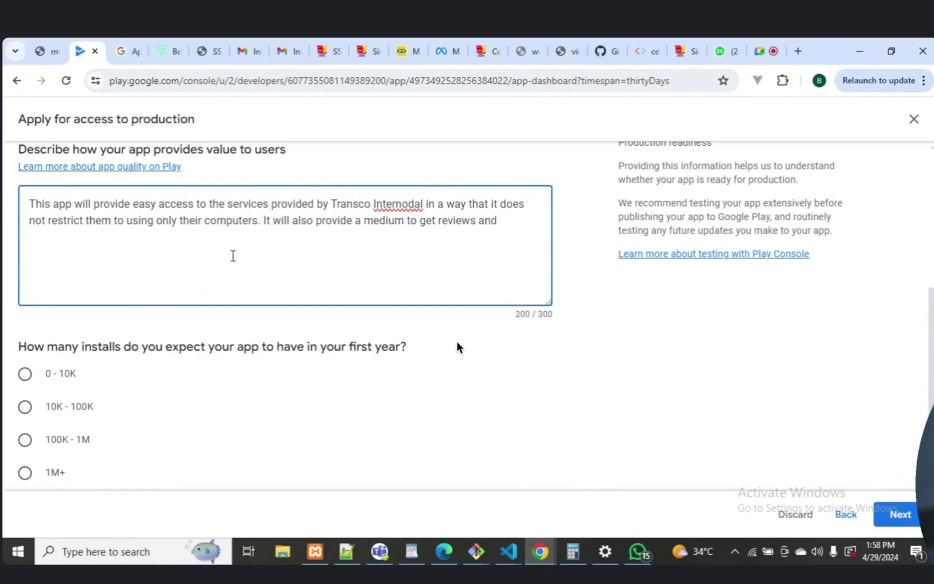
key("BackSpace")
key("BackSpace")
key("BackSpace")
key("BackSpace")
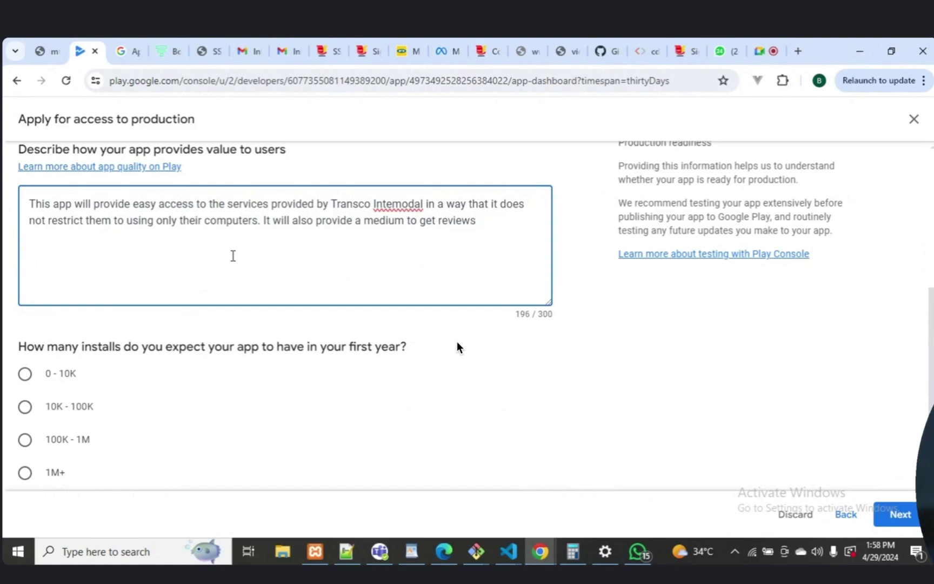
type("and help improve ")
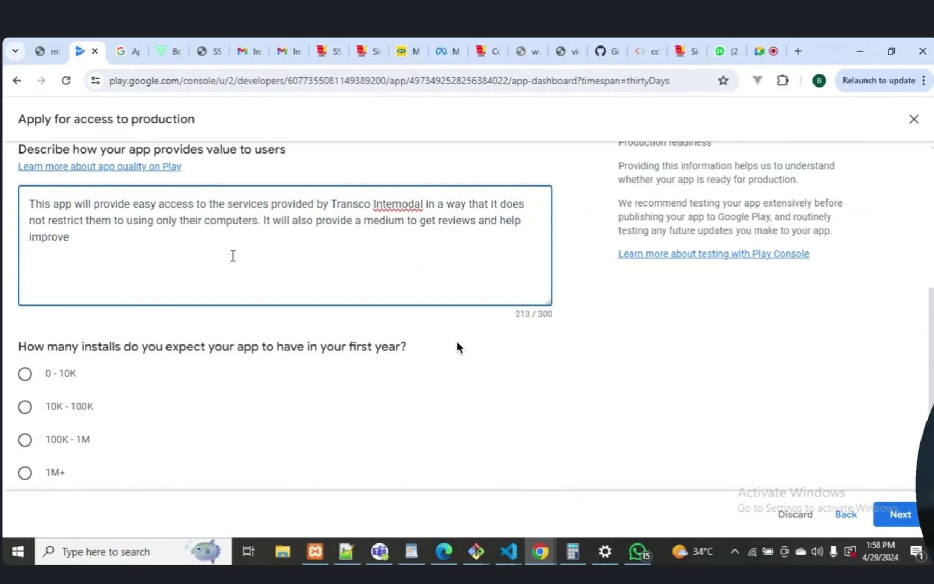
type("how we interact with")
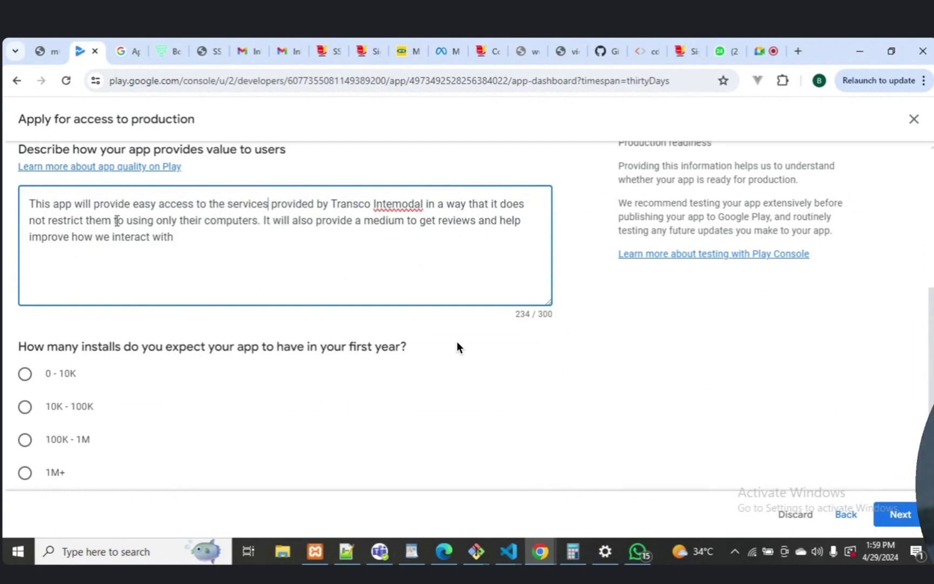
- Replace "we interact with" at the end of the value description with "the intended audience interacts with Transco Intermodal."
left_click(259, 221)
key("ctrl+End")
key("BackSpace")
key("BackSpace")
key("BackSpace")
key("BackSpace")
key("BackSpace")
key("BackSpace")
key("BackSpace")
key("BackSpace")
key("BackSpace")
key("BackSpace")
key("BackSpace")
key("BackSpace")
key("BackSpace")
key("BackSpace")
key("BackSpace")
key("BackSpace")
key("BackSpace")
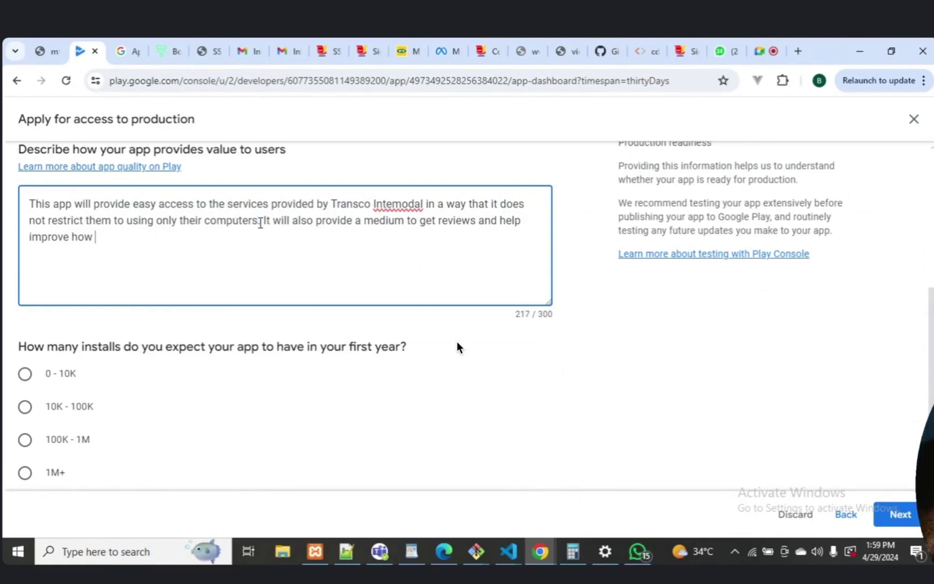
type("the intended")
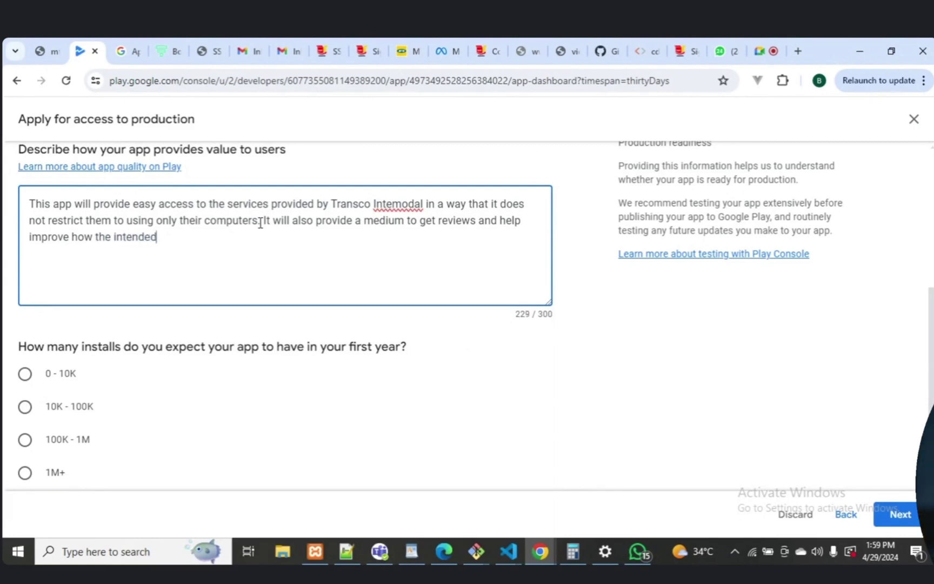
type(" audience interacts ith")
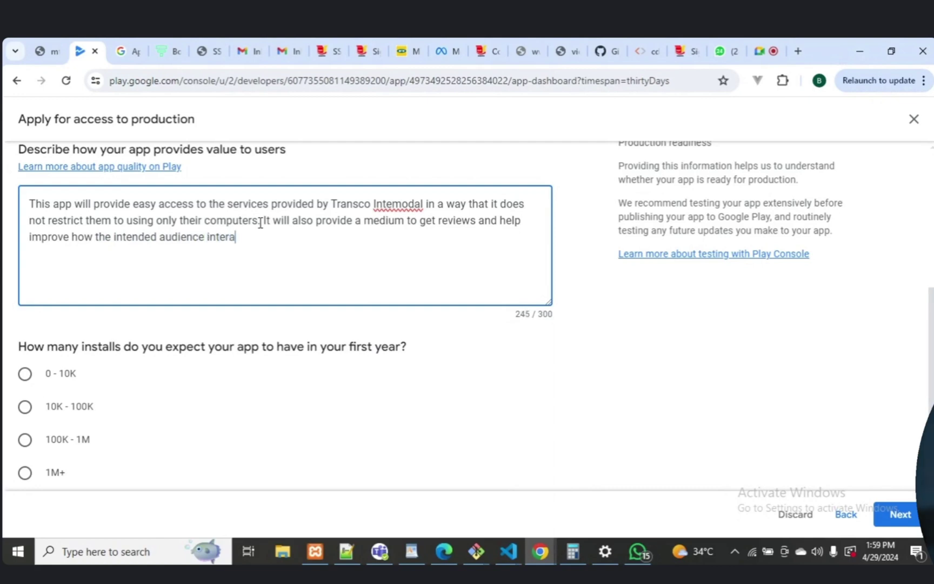
key("BackSpace")
key("BackSpace")
key("BackSpace")
type("with Transco I")
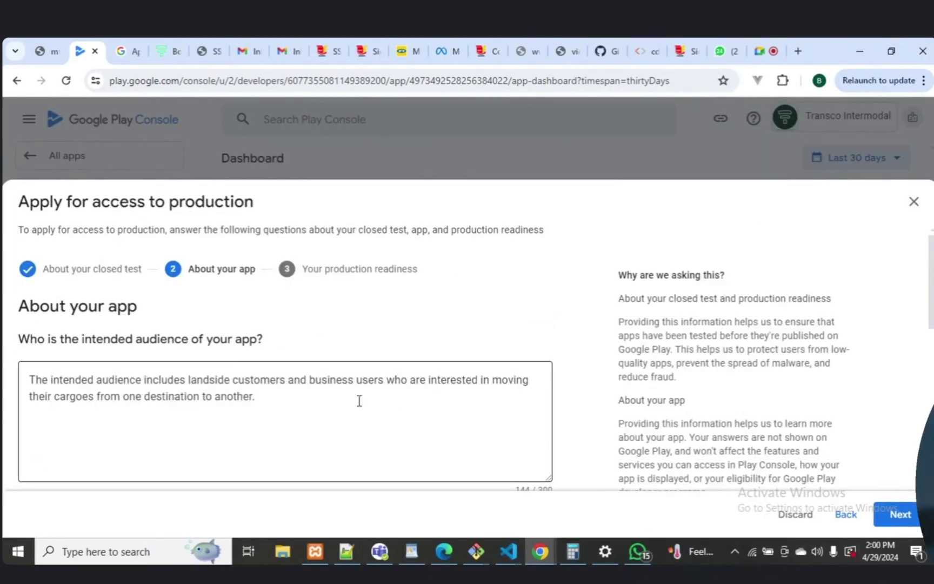
left_click(303, 397)
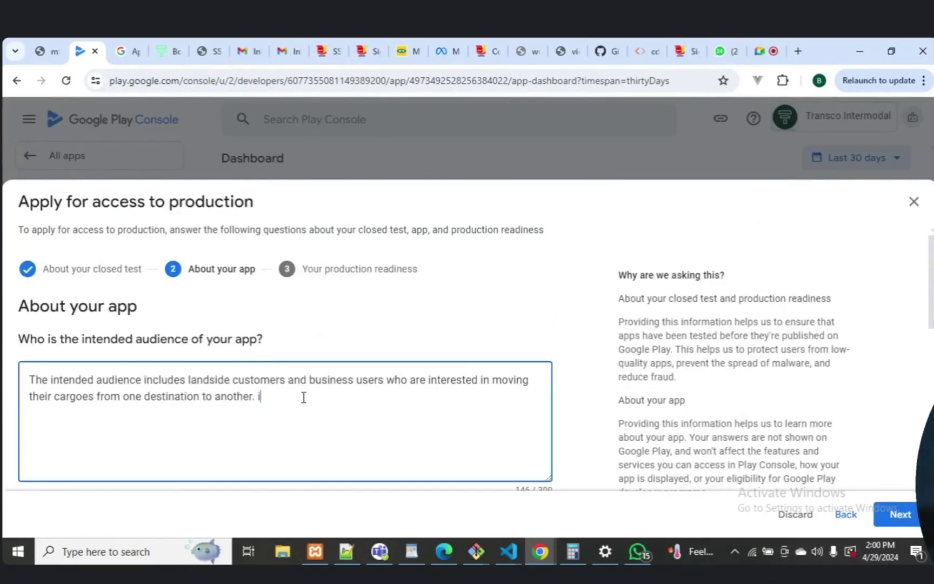
type("iIn")
key("BackSpace")
key("BackSpace")
key("BackSpace")
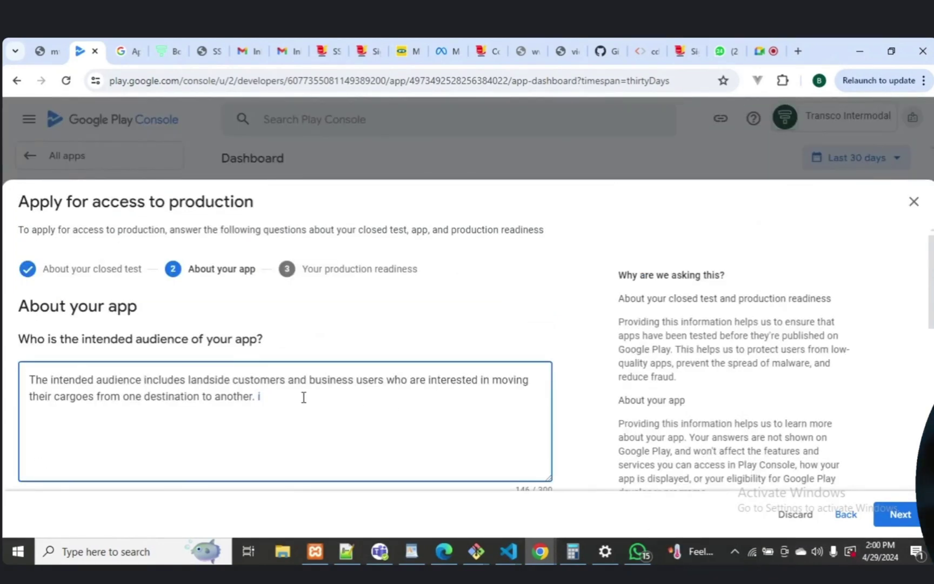
type("In summ")
key("BackSpace")
key("BackSpace")
key("BackSpace")
key("BackSpace")
key("BackSpace")
key("BackSpace")
key("BackSpace")
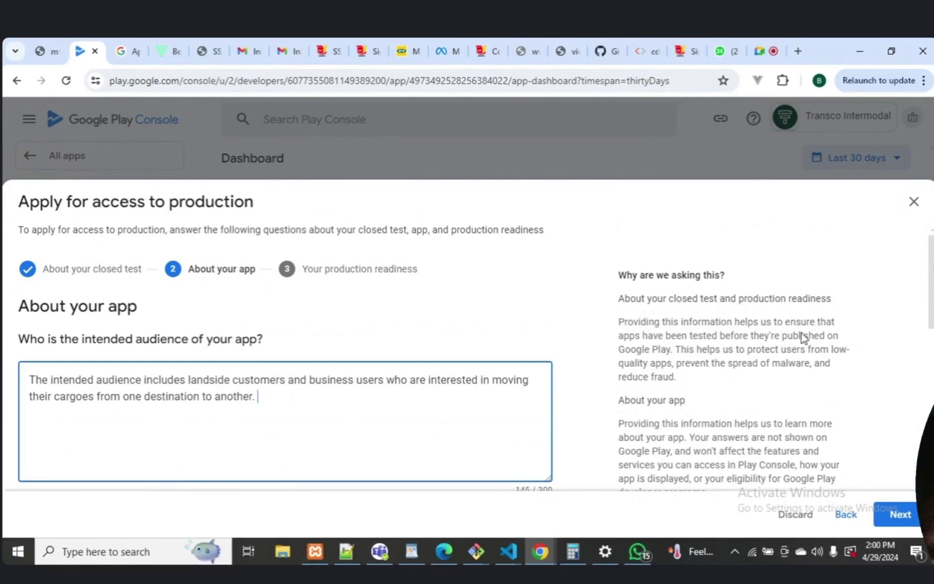
- Submit the completed About your app answers and proceed to the production readiness questions
scroll(927, 476, "down", 1)
scroll(930, 390, "down", 5)
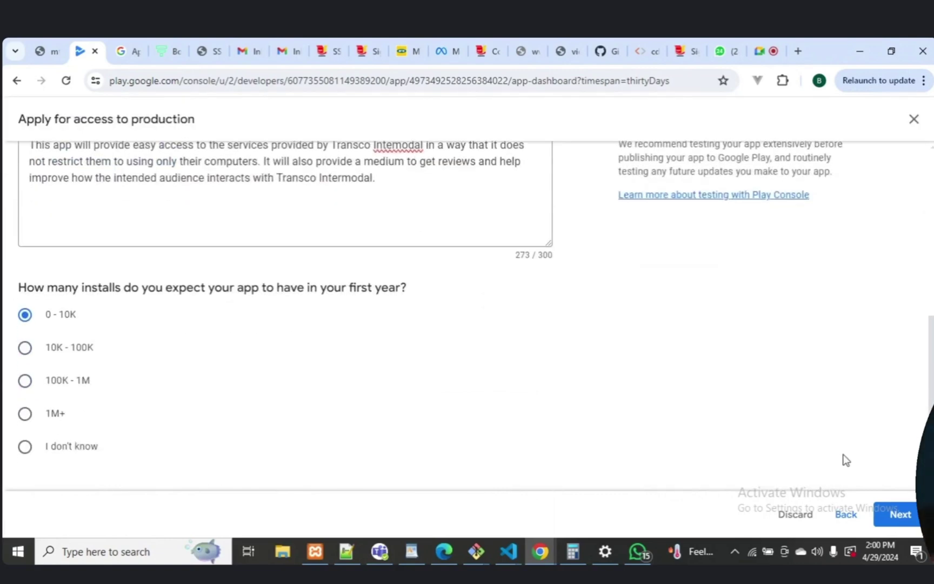
left_click(896, 516)
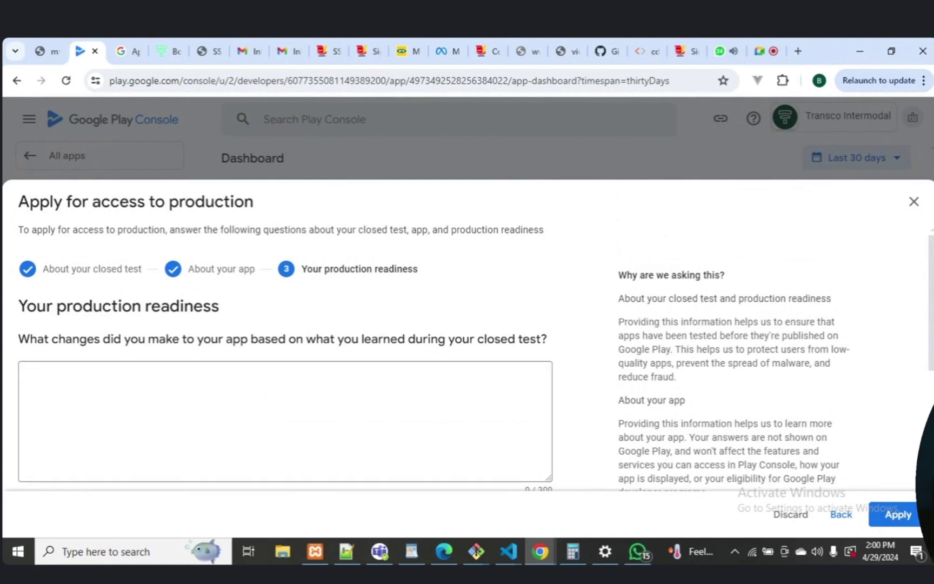
- Review the two production readiness questions and check the WhatsApp chat for prepared answers to them
scroll(932, 320, "down", 1)
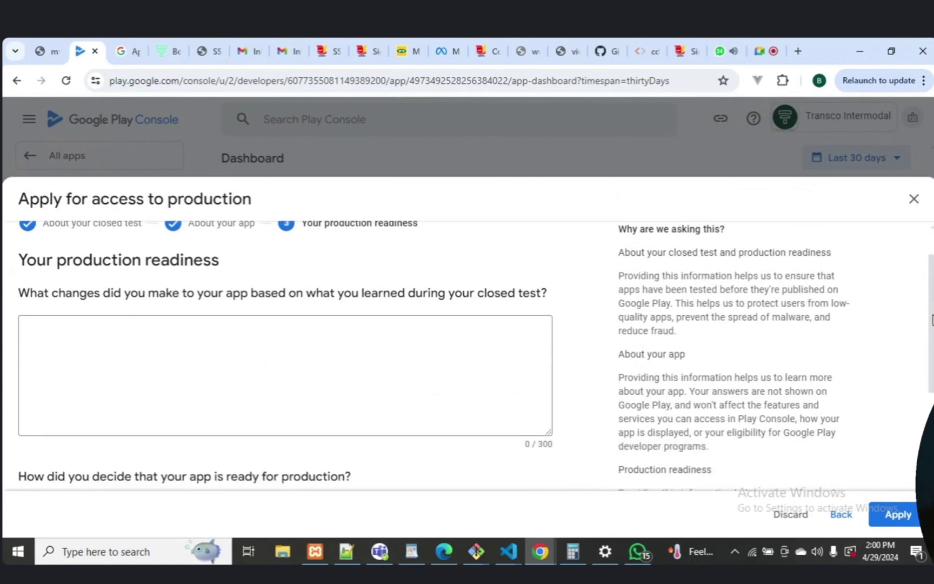
scroll(931, 320, "down", 2)
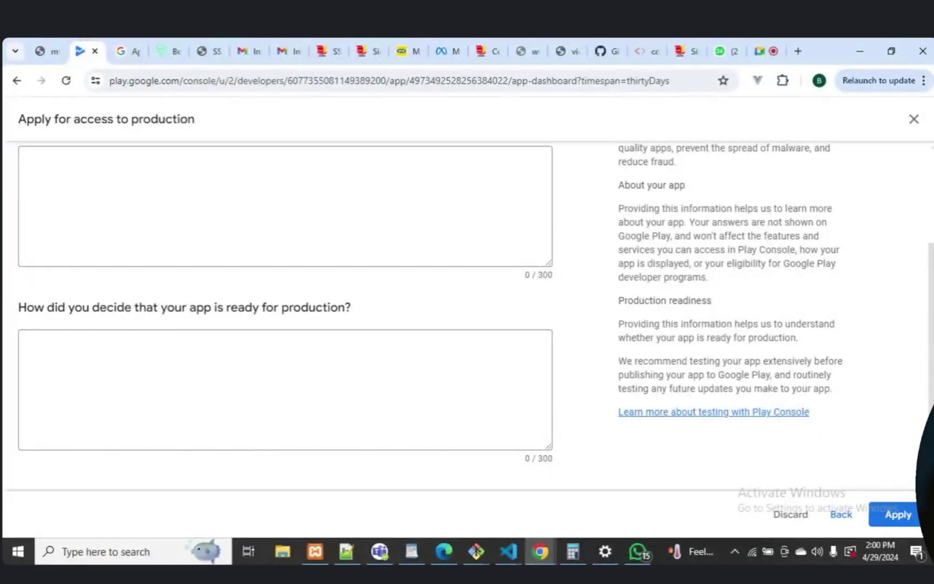
scroll(932, 335, "up", 1)
scroll(932, 335, "up", 3)
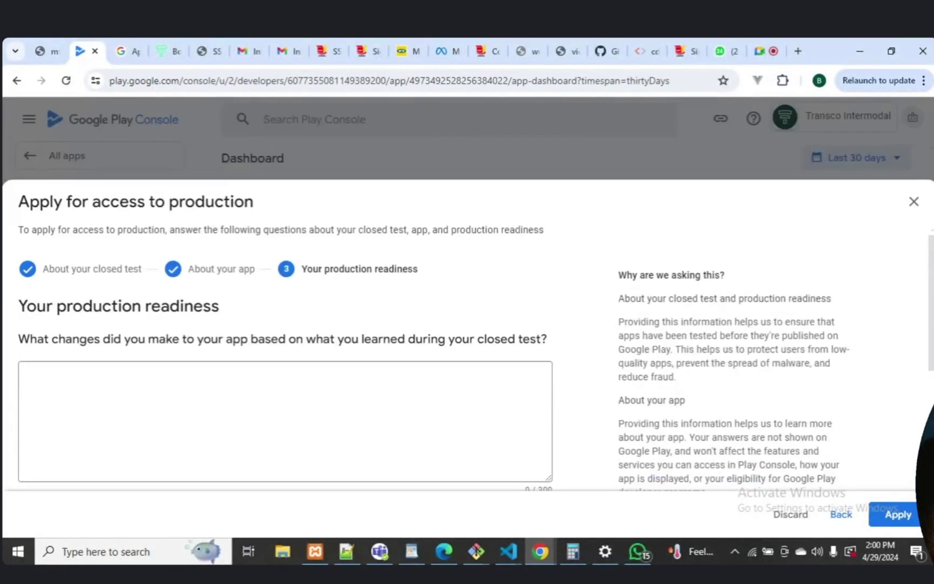
scroll(931, 253, "down", 4)
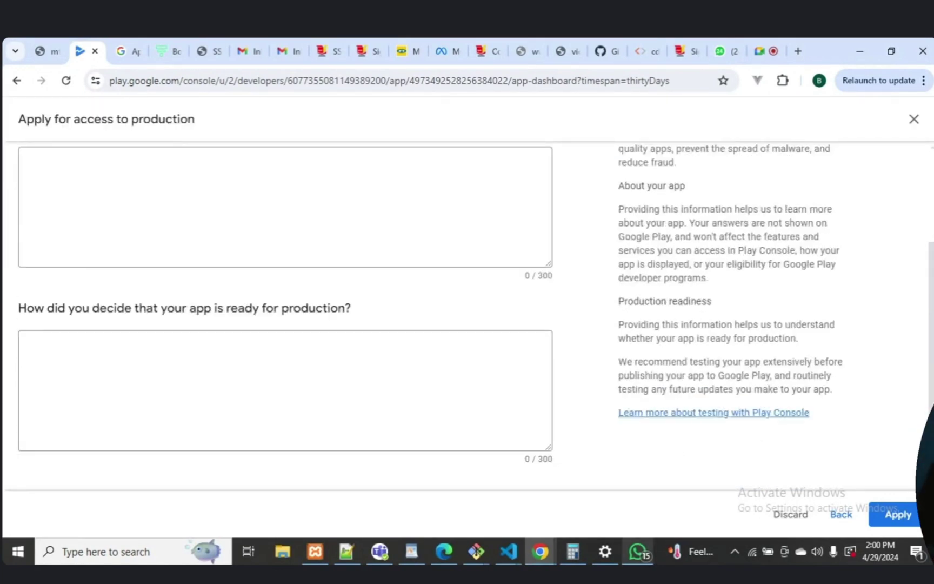
left_click(638, 551)
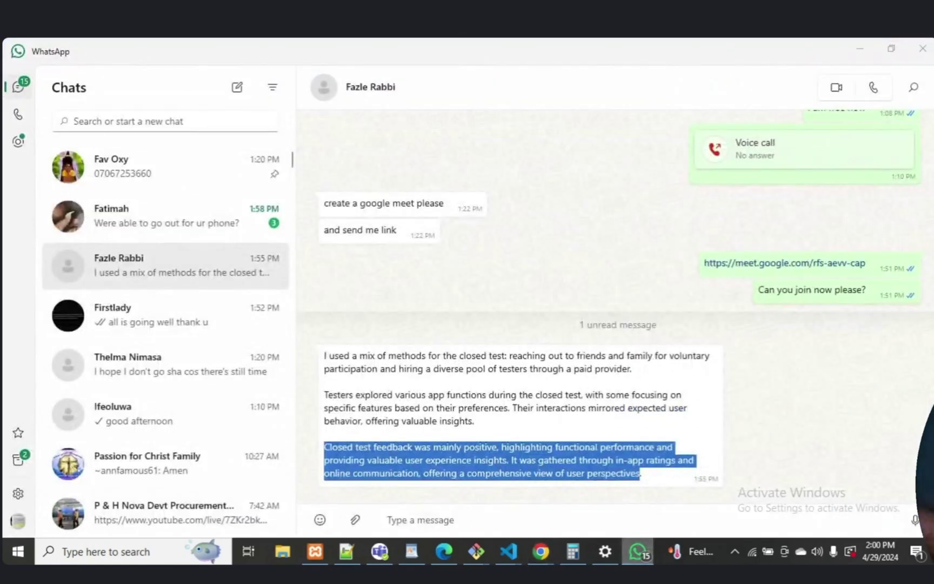
left_click(638, 551)
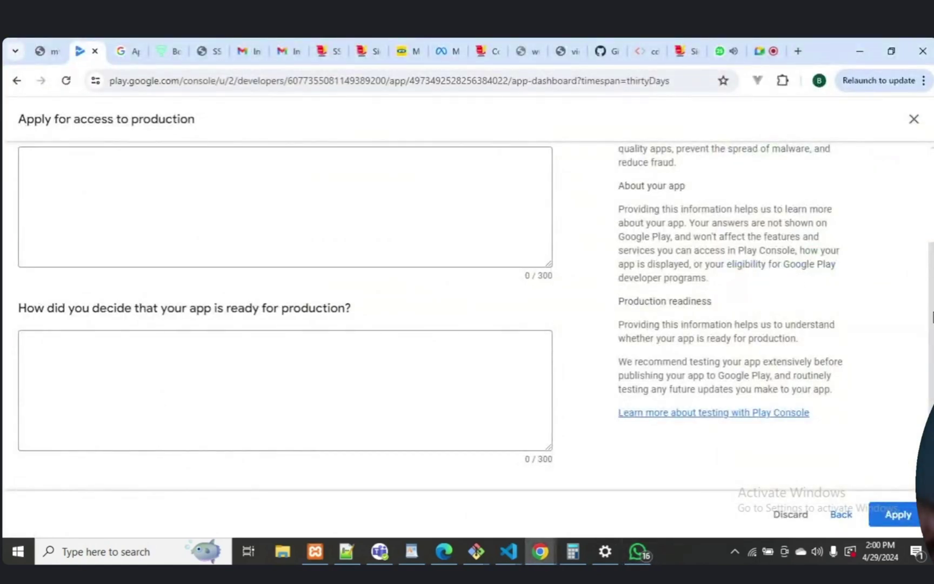
scroll(797, 278, "up", 2)
scroll(932, 302, "up", 4)
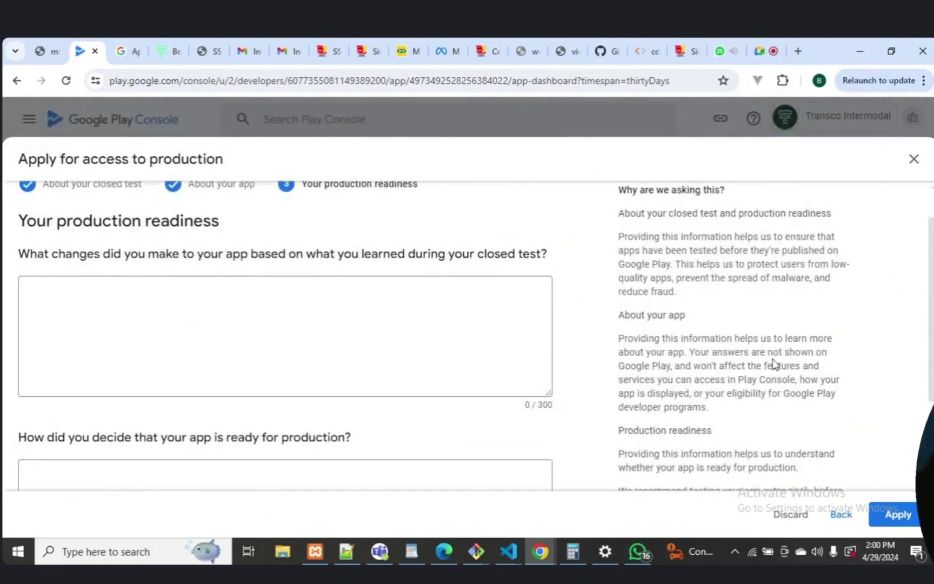
- Begin the answer about changes made after the closed test with "From the feedback received during the closed testing, some few bugs were"
left_click(484, 329)
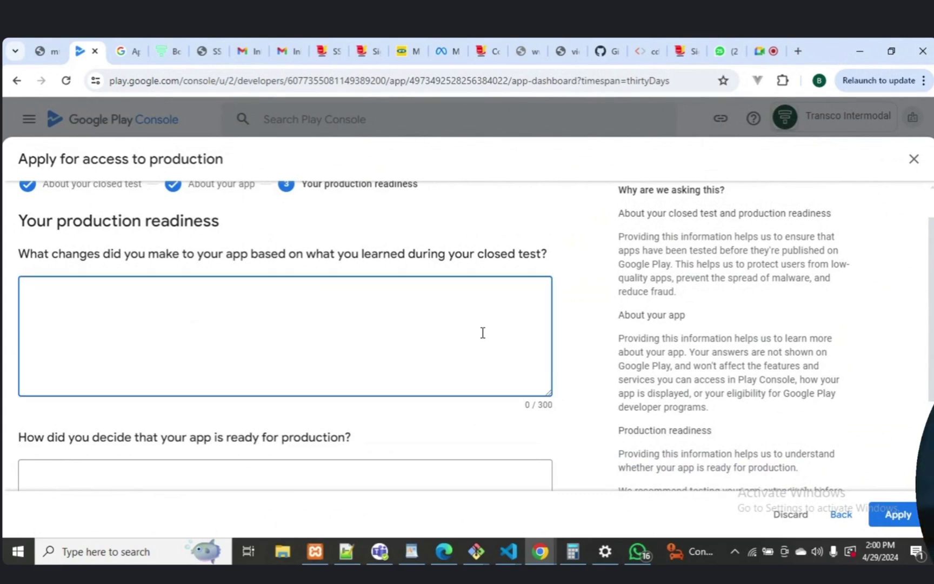
type("From the feedback recei")
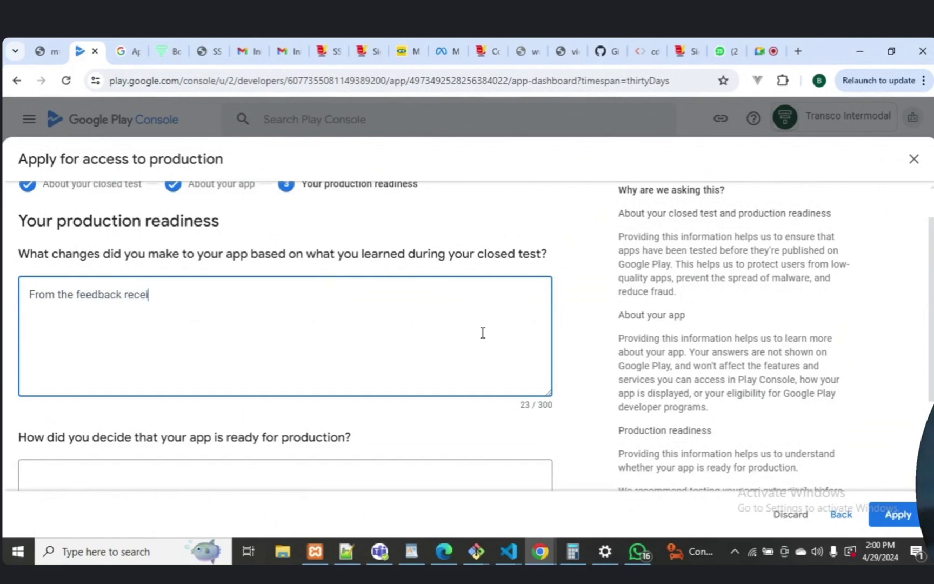
type("ved during the")
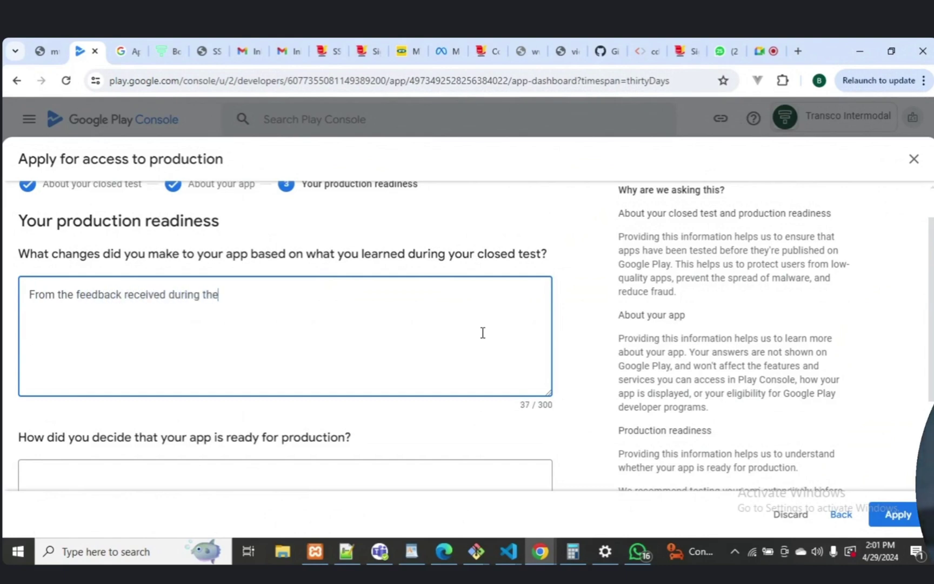
type(" closed t")
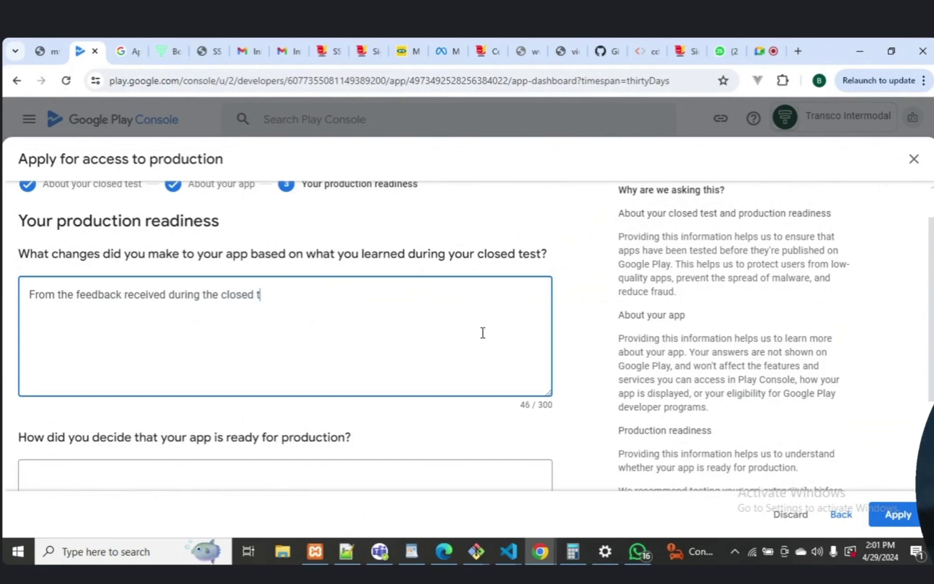
type("esting, some")
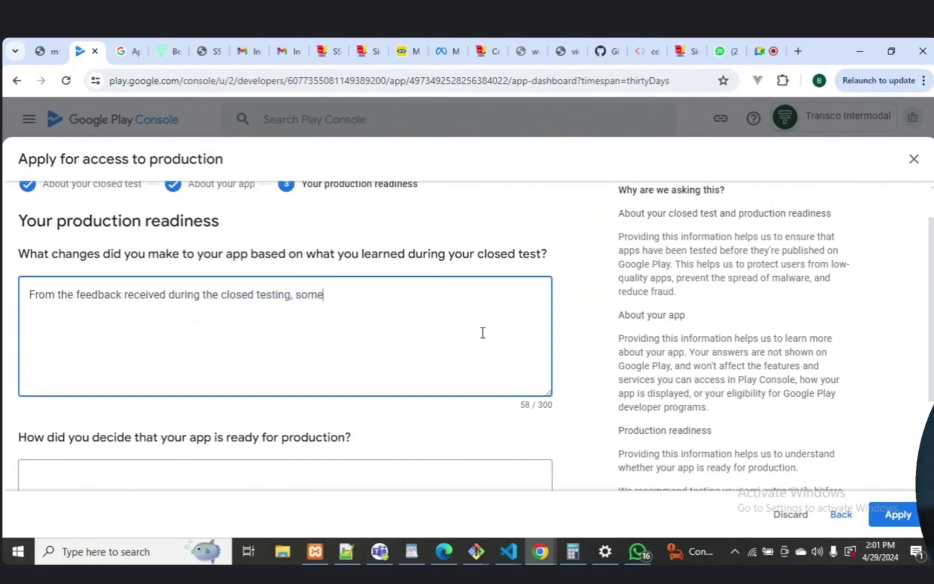
type("new")
key("BackSpace")
key("BackSpace")
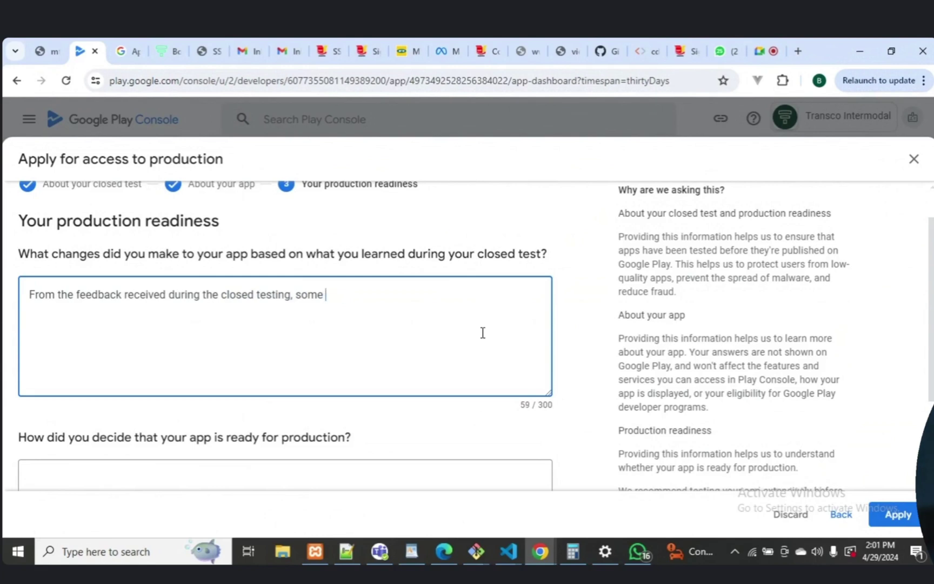
type("fewbugs wer")
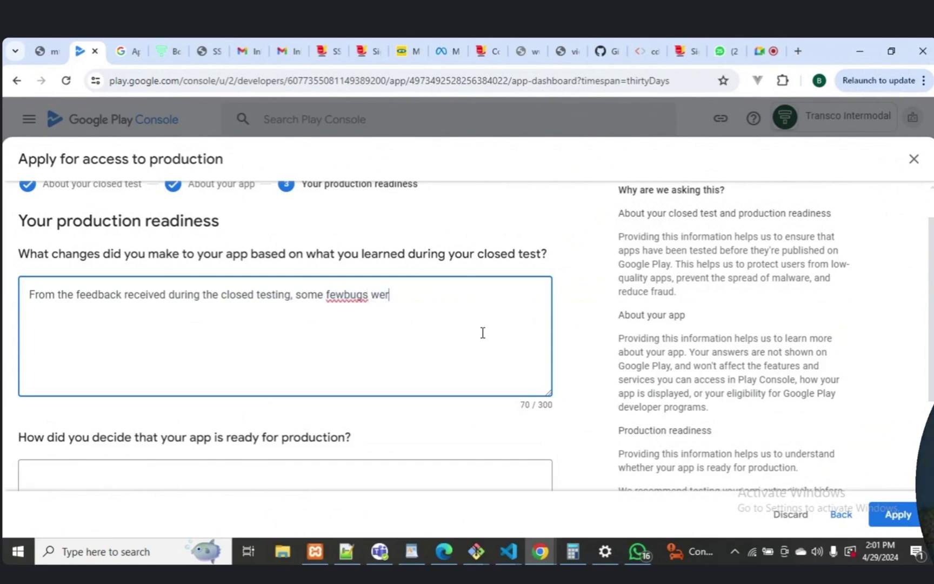
type("e")
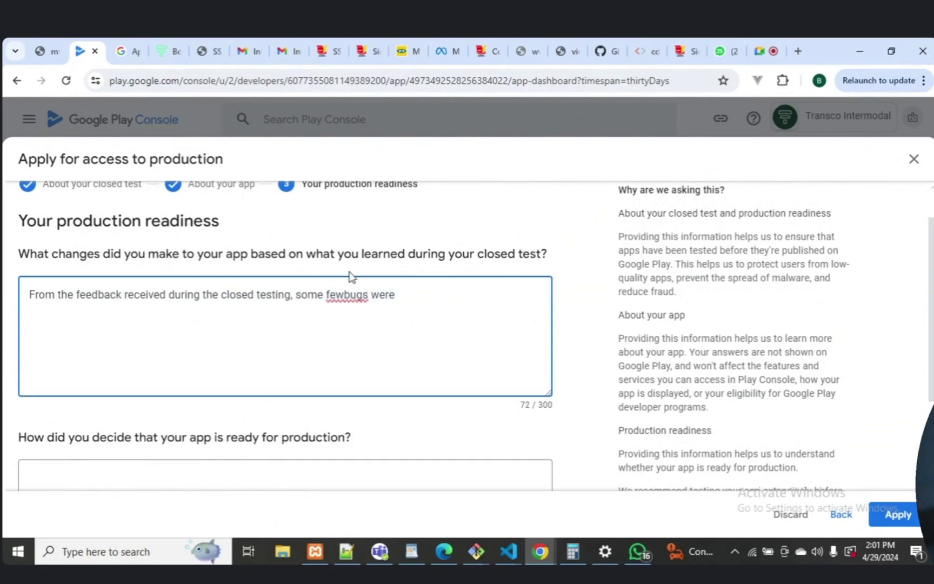
left_click(345, 292)
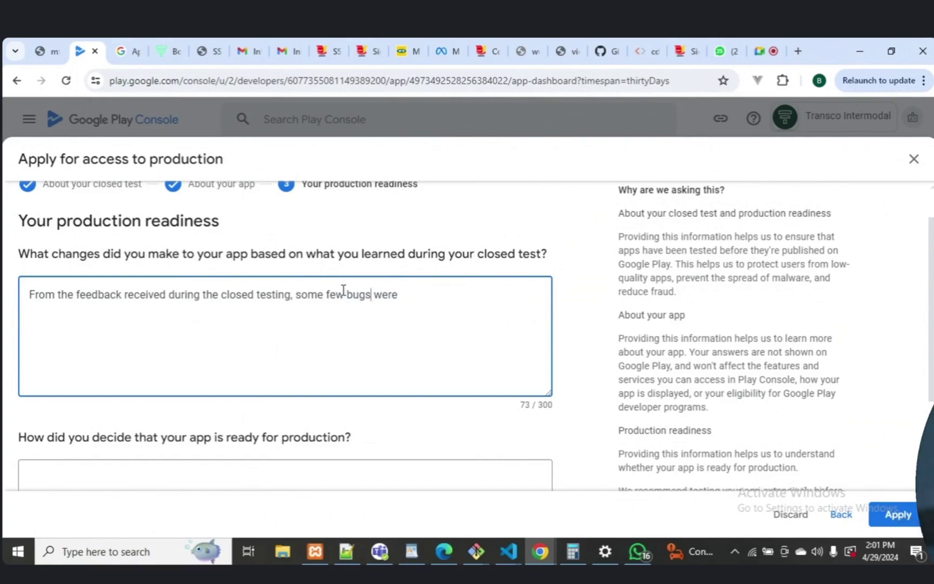
- Complete the sentence about the bugs with "observed during the user booking journey's which were particular to input validation."
key("End")
type("observed during the user booking journey")
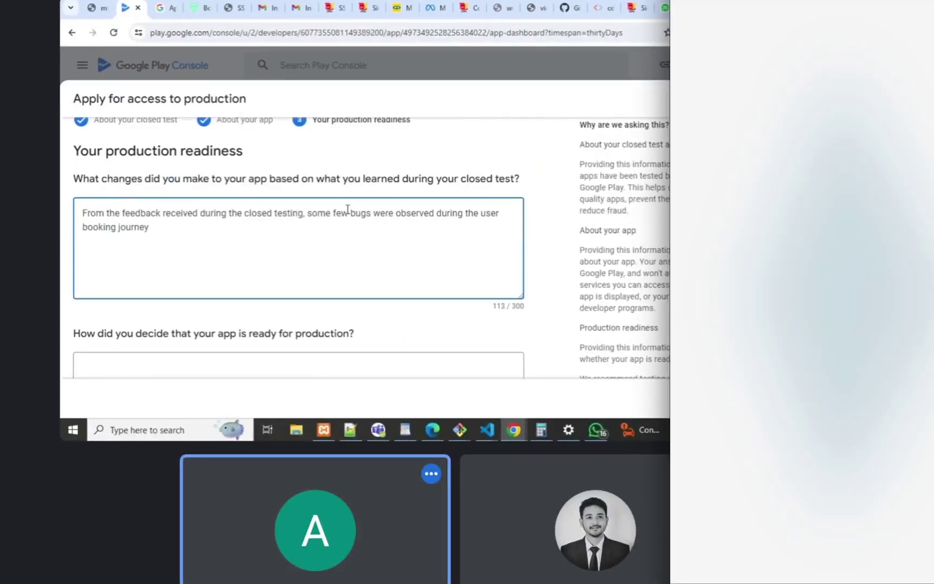
type("'s which were pa")
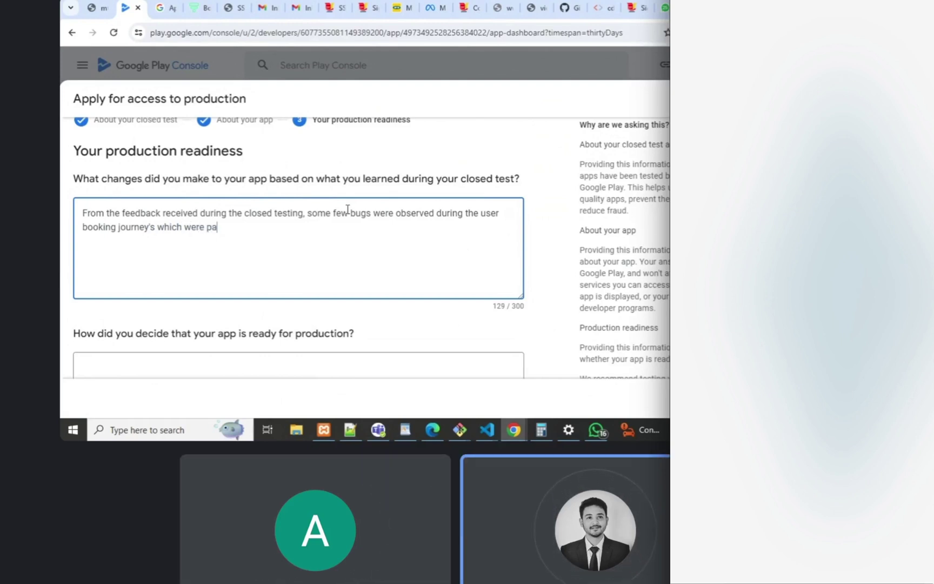
type("rticular to input valida")
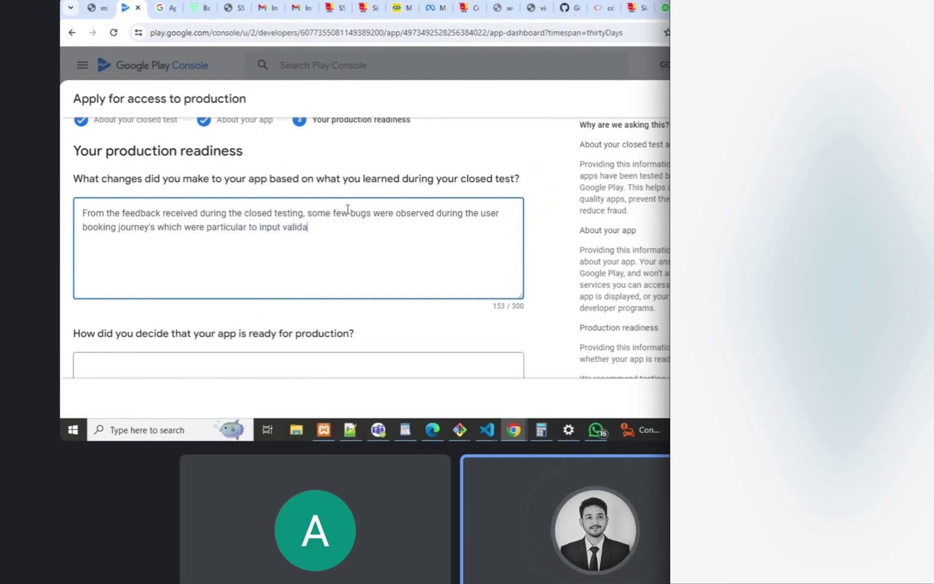
type("tion. The")
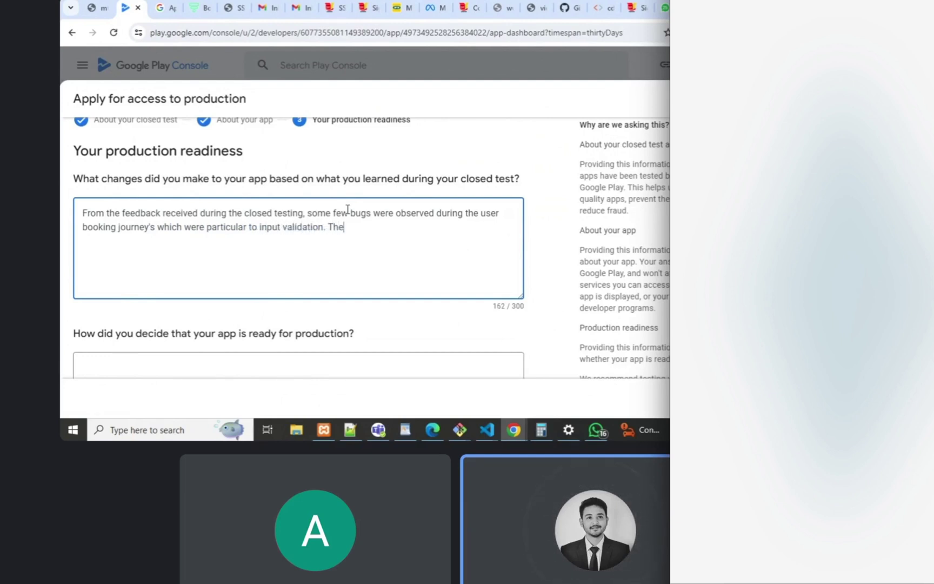
- Finish the answer about changes with the sentence "The required updates were made and the user journeys were observed to be seamless."
type(" required updates were made and the")
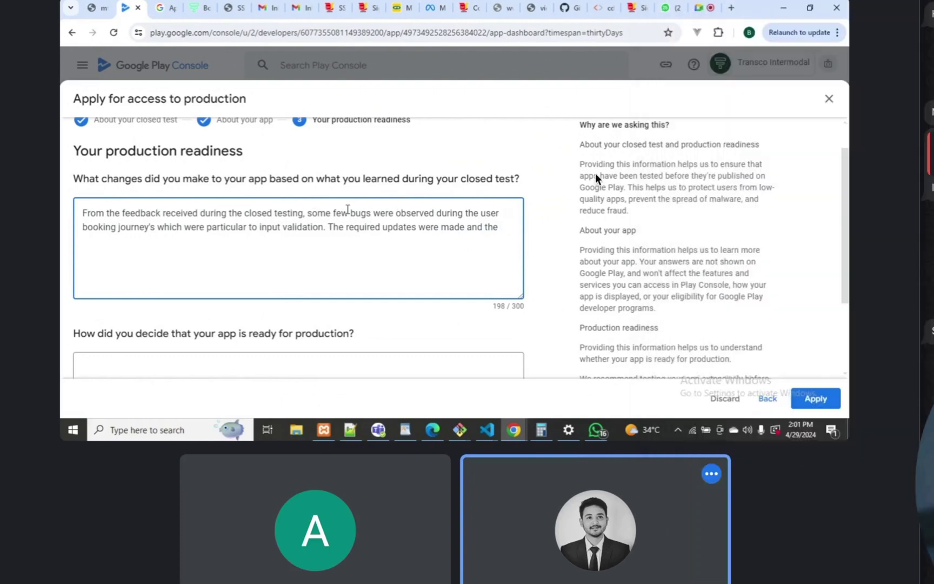
type("user journe")
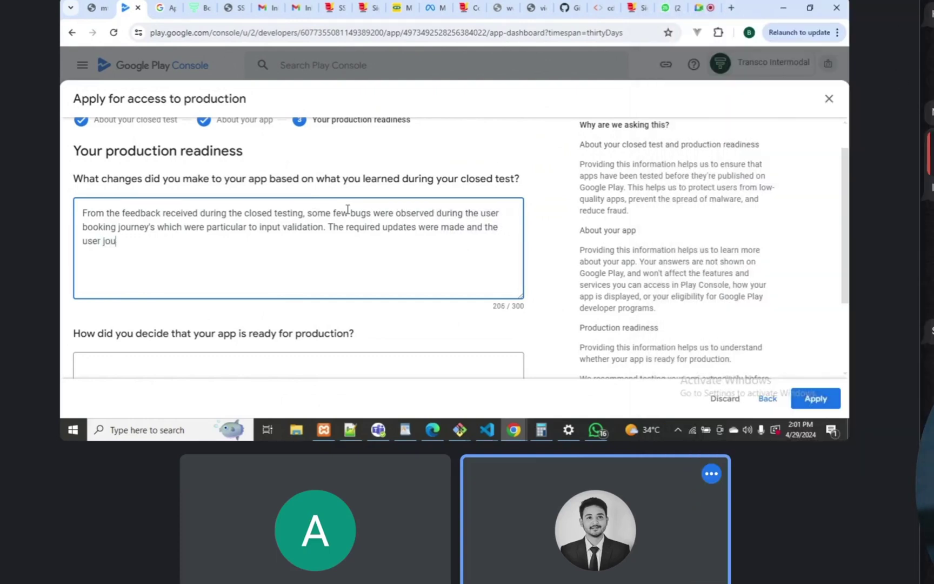
type("ys were ma")
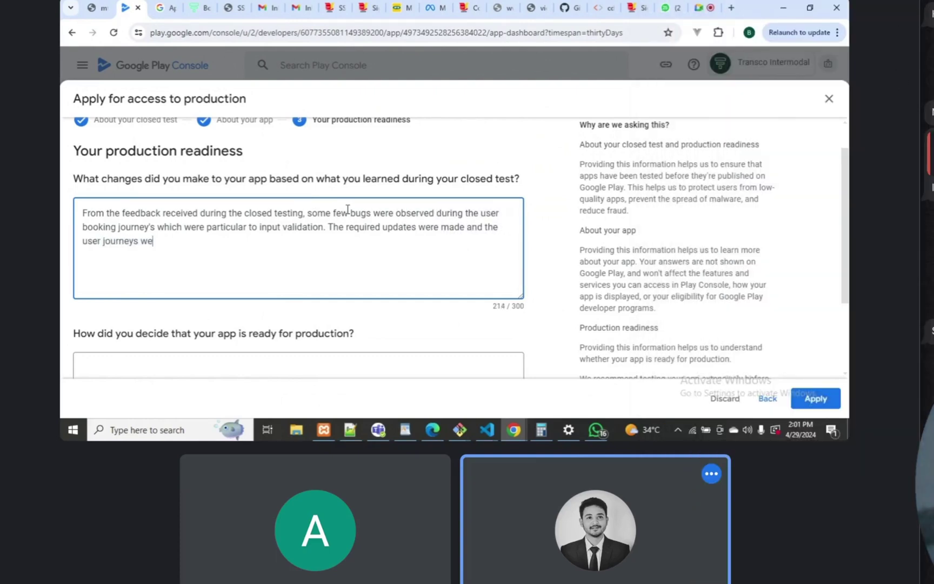
type("d")
key("BackSpace")
key("BackSpace")
key("BackSpace")
key("BackSpace")
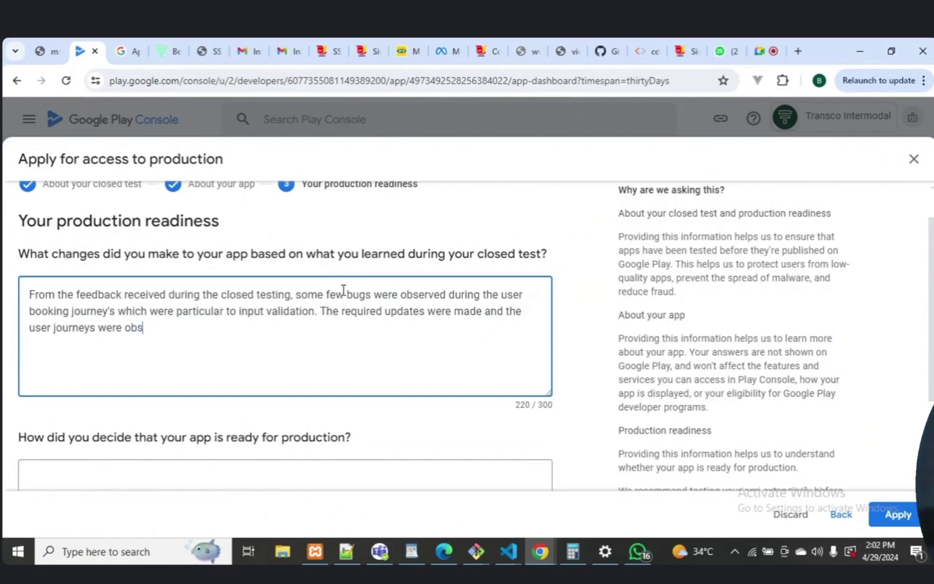
type("erved to be s")
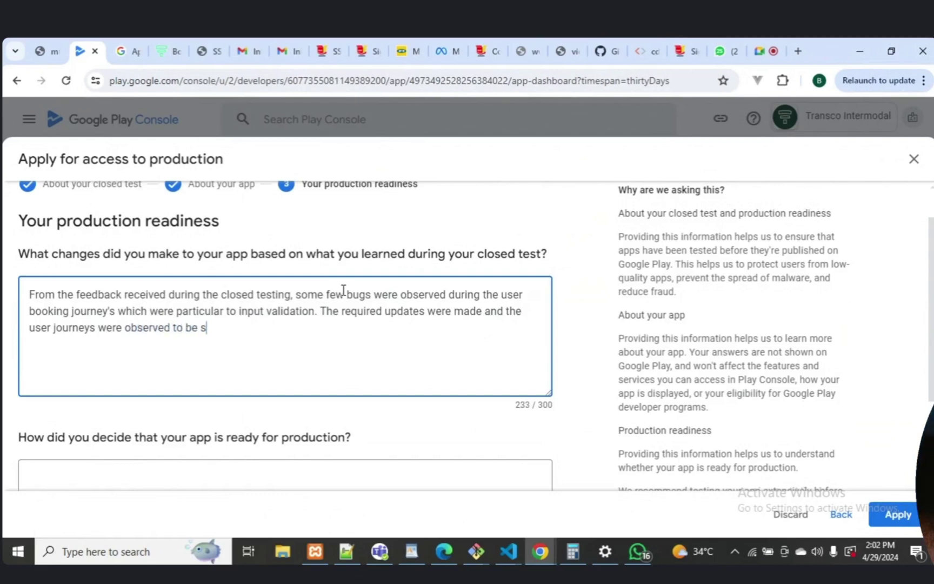
type("eamless.")
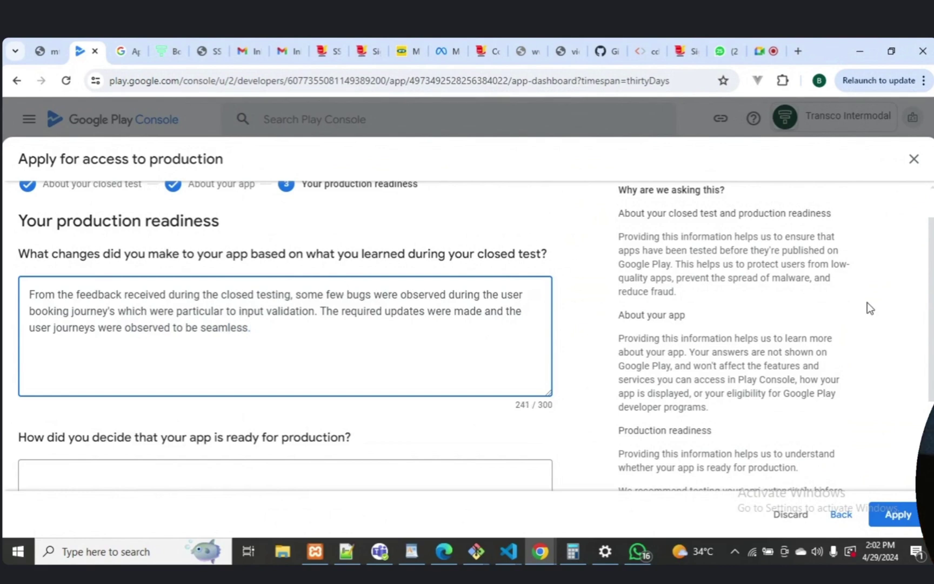
- Begin the answer on how production readiness was decided with "Based on the feedback gathered during the closed test,"
left_click_drag(929, 284, 929, 311)
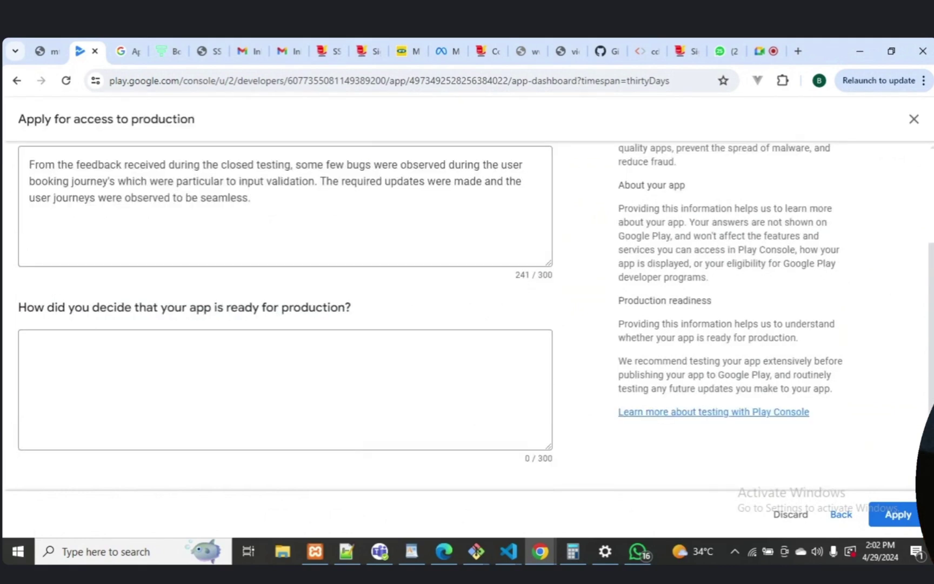
left_click(240, 365)
type("Ba")
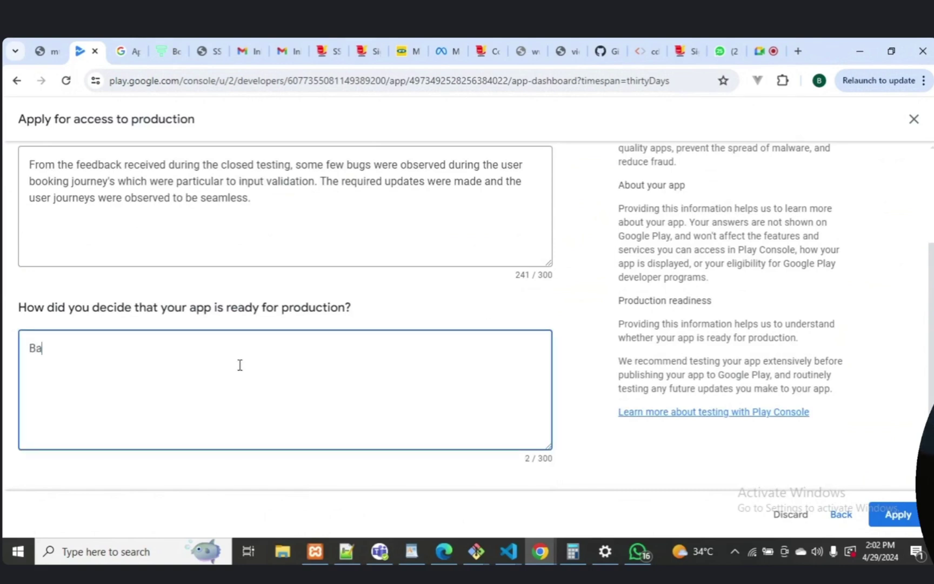
type("sed o nthe")
key("BackSpace")
key("BackSpace")
type("the fee")
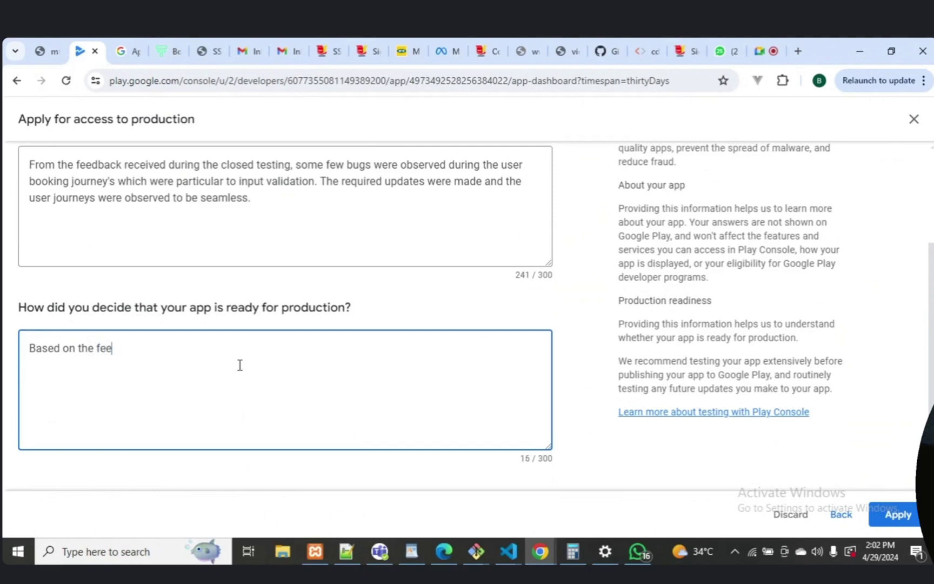
type("dback gatherin")
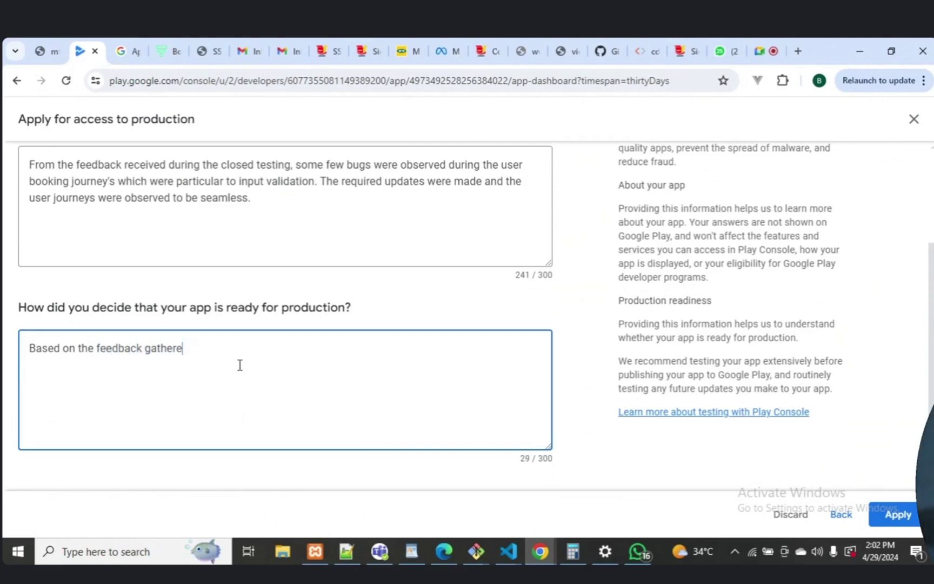
type(" during the closed test,")
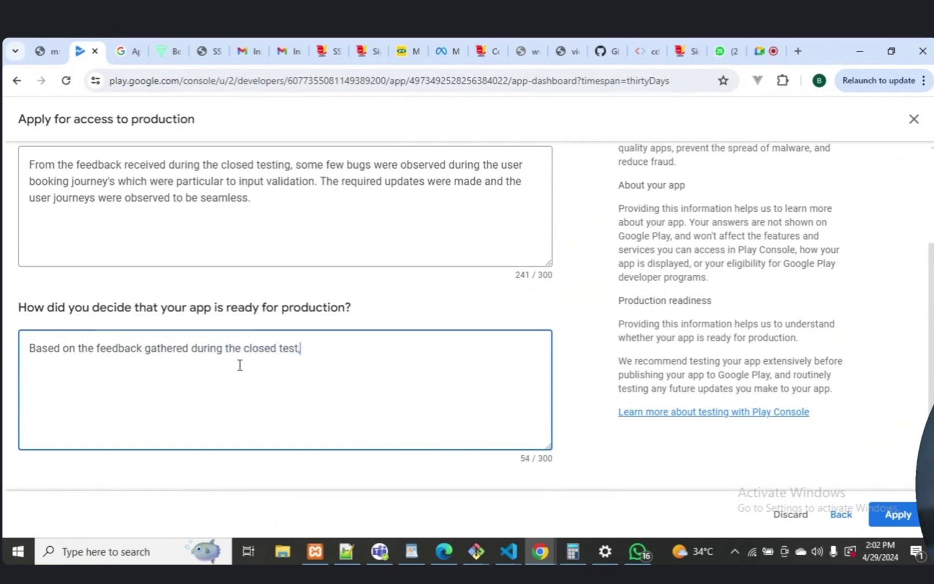
- Extend the production readiness answer with "and also from the assessments done", correcting the spelling of "assessments"
type("we ")
type("and also from th")
type("e accessm")
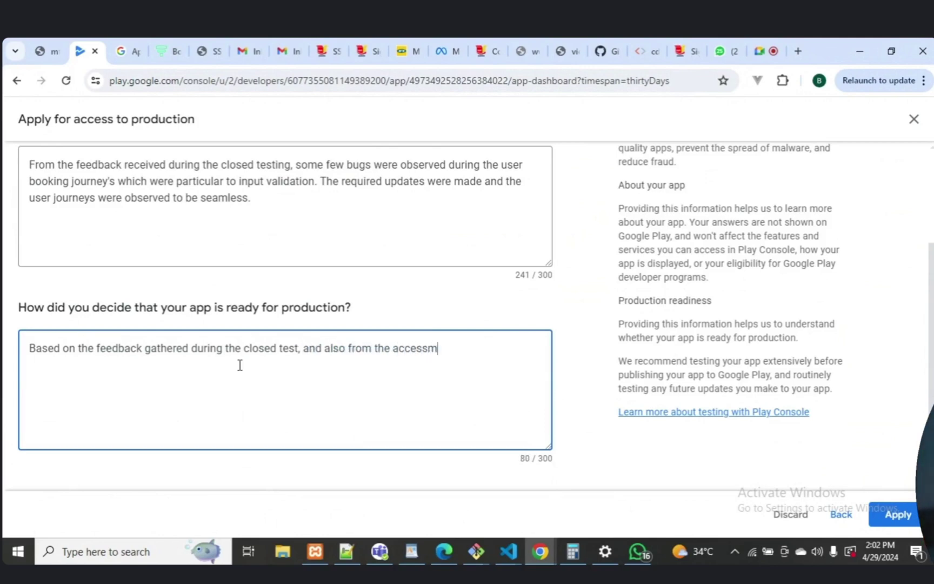
type("ents done")
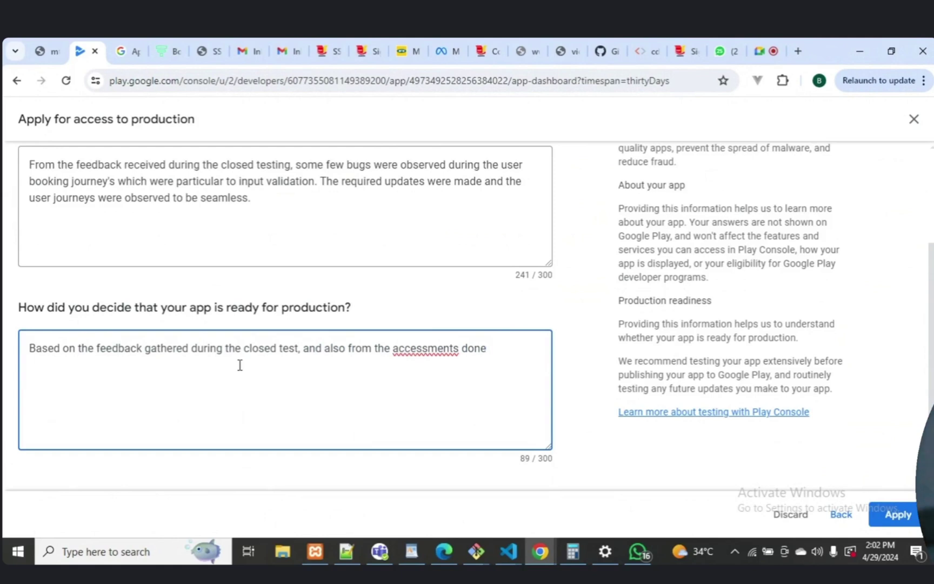
left_click(397, 349)
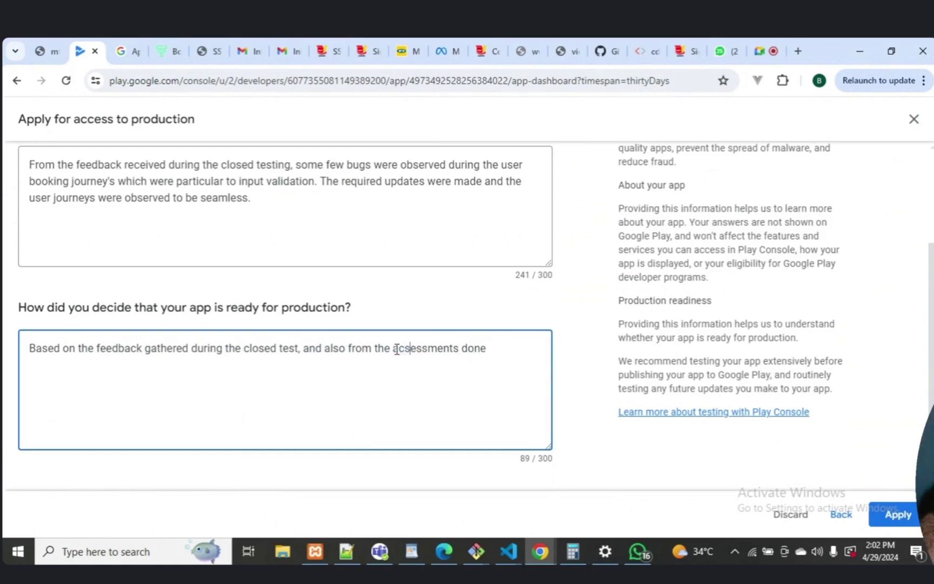
key("BackSpace")
type("s")
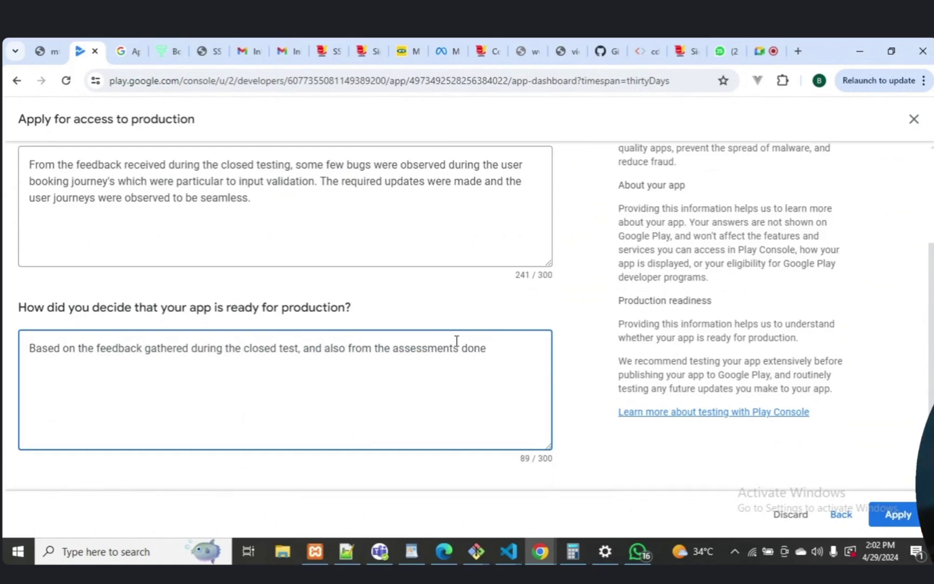
- Extend the production readiness answer with ", also confirming the different inputs, stress tests and"
left_click(502, 344)
type(", also confir")
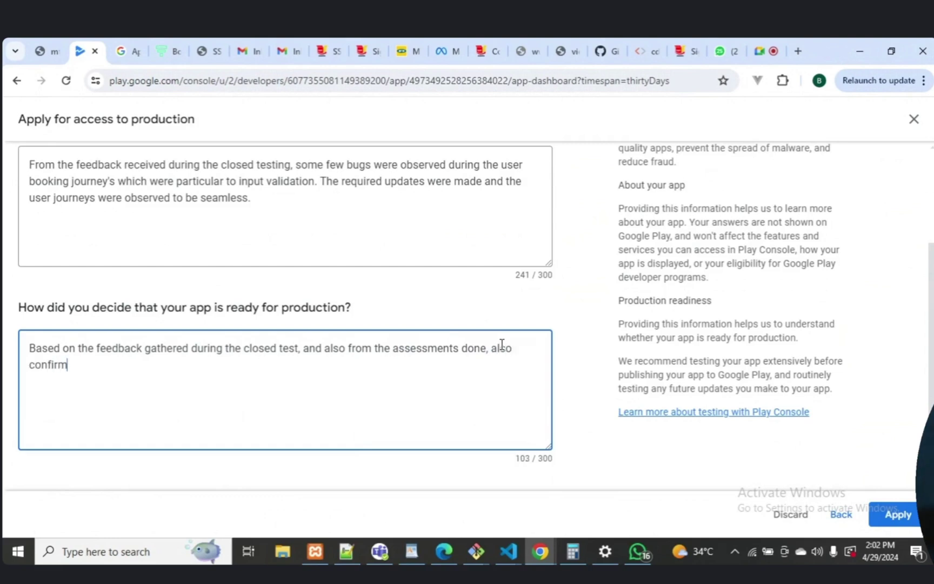
type("ming the different i")
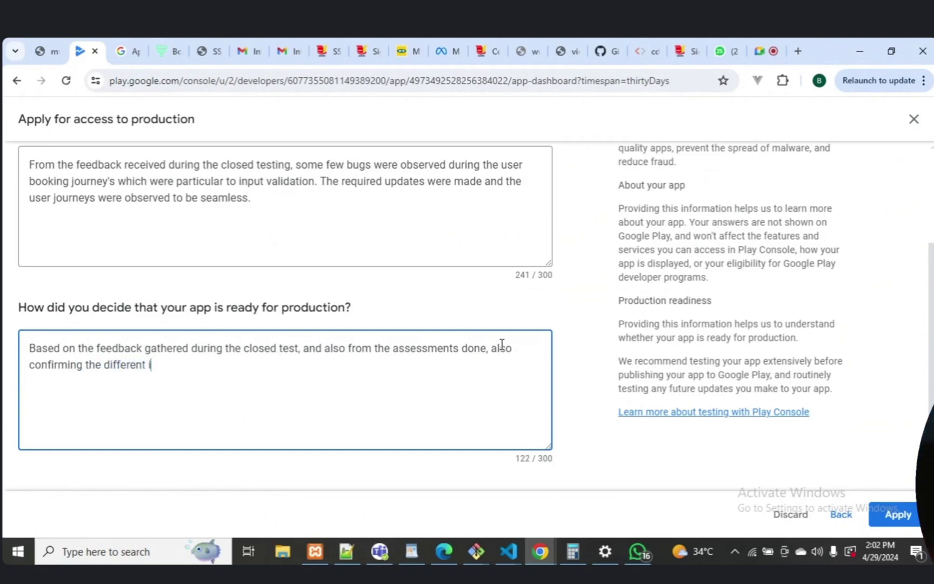
type("nputs, stre")
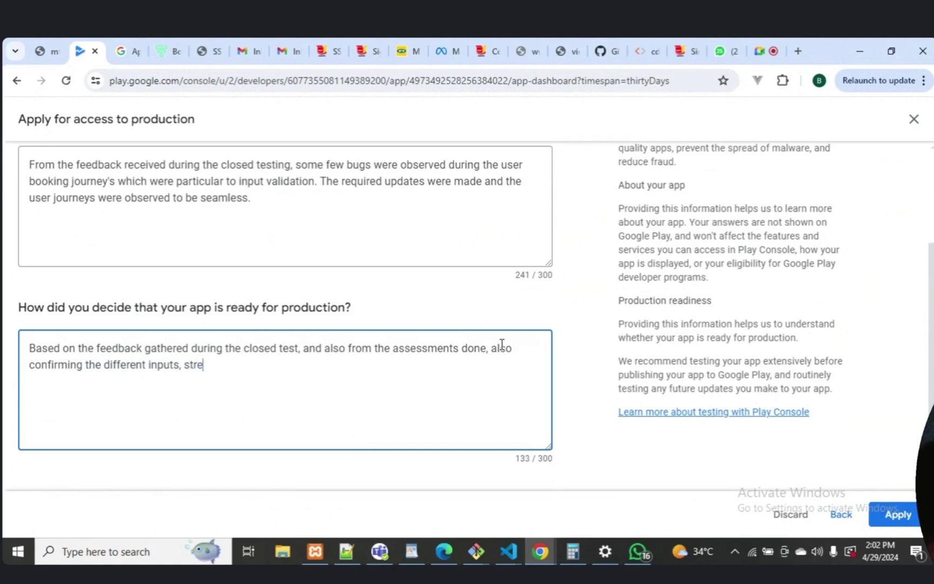
type("ss tests and")
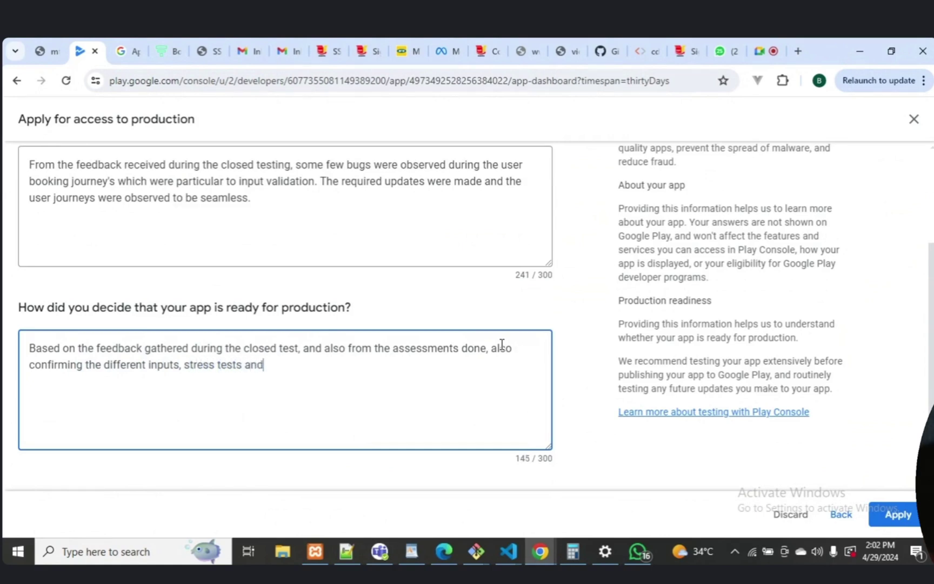
- Complete the sentence with "validation, we believe that this app is ready for production", correcting "or" to "for"
type(" validation, we bel")
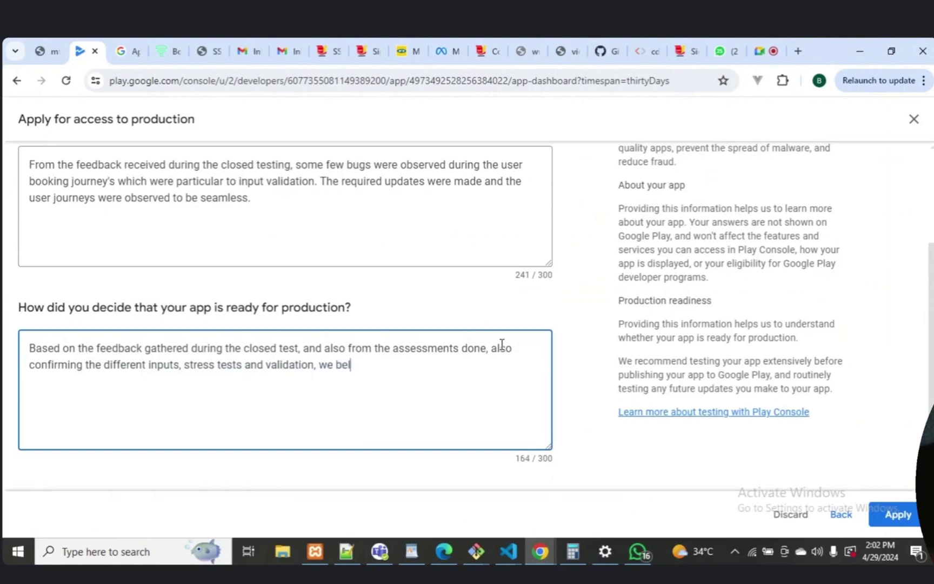
type("ieve that this a")
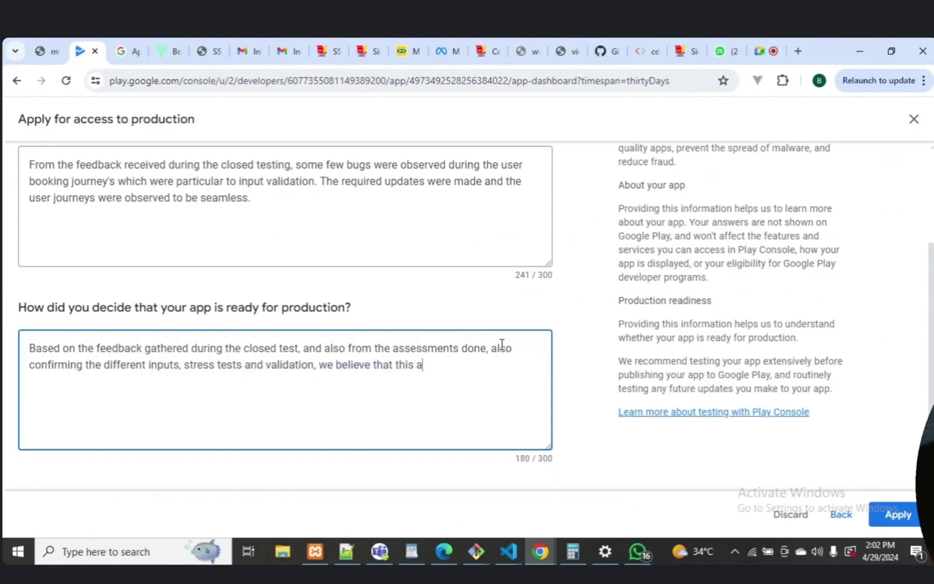
type("pp is ready or pro")
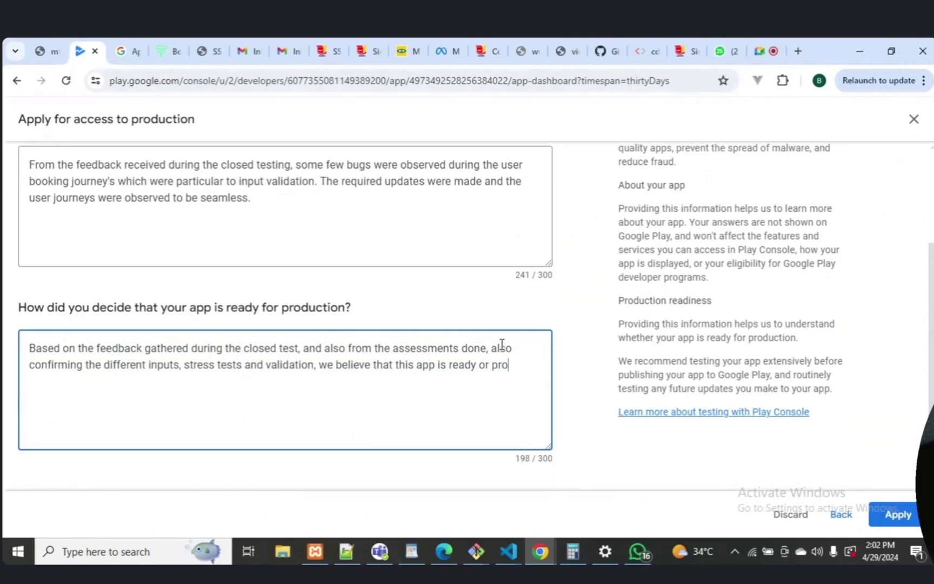
key("BackSpace")
key("BackSpace")
key("BackSpace")
key("BackSpace")
key("BackSpace")
key("BackSpace")
type("for productio")
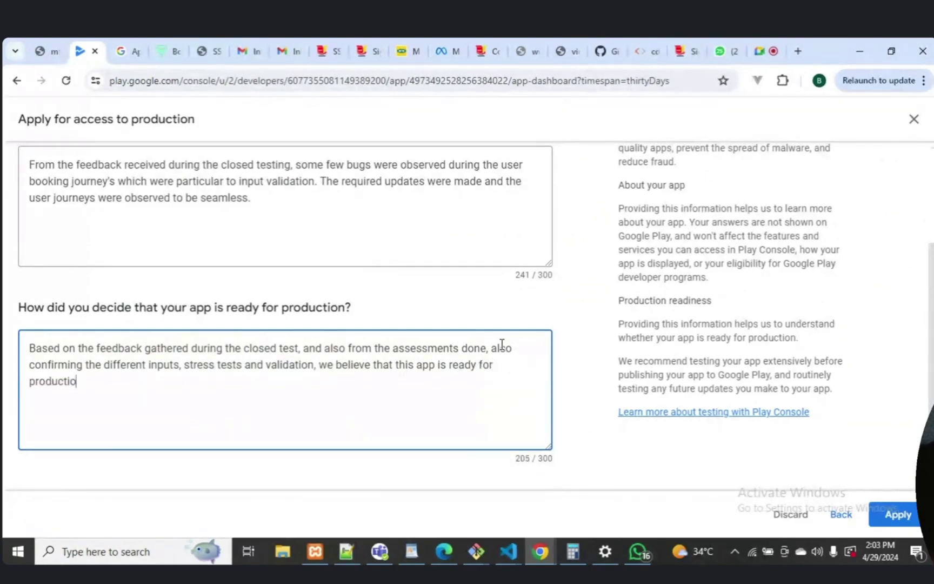
- Begin a second sentence with "We will also ensure we closely monitor all the user activities", correcting the spelling of "activities"
type("n. We will also ensur")
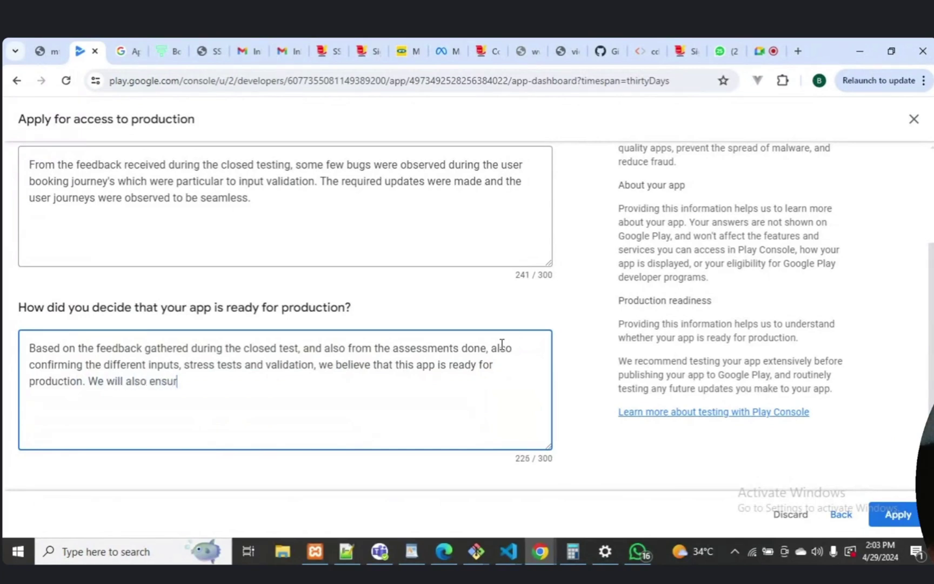
type("e we closely mon")
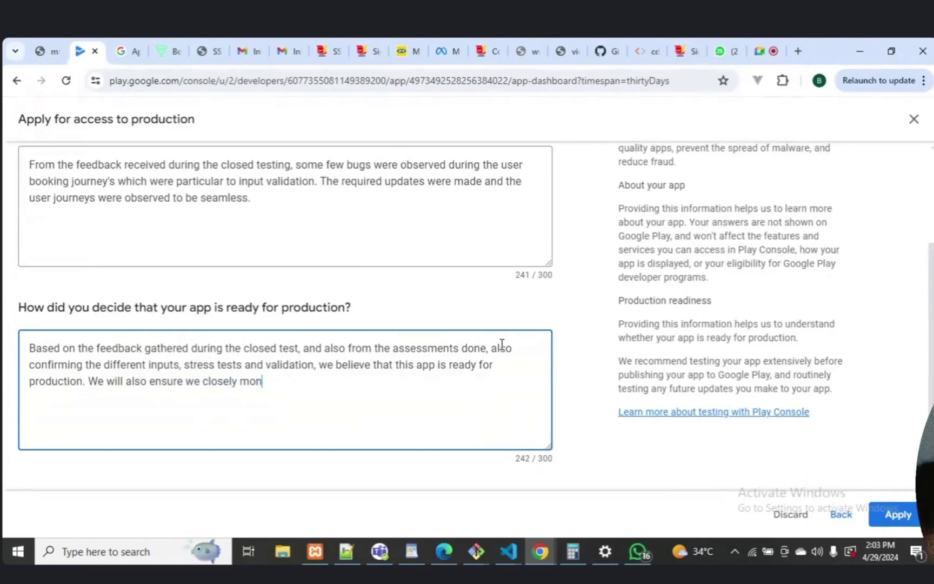
type("itor all the us")
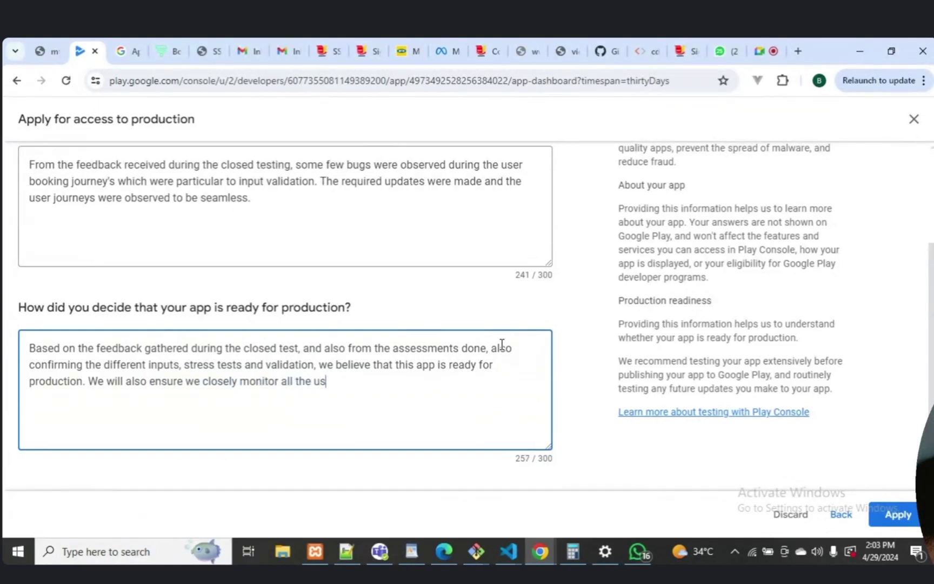
type("er activites")
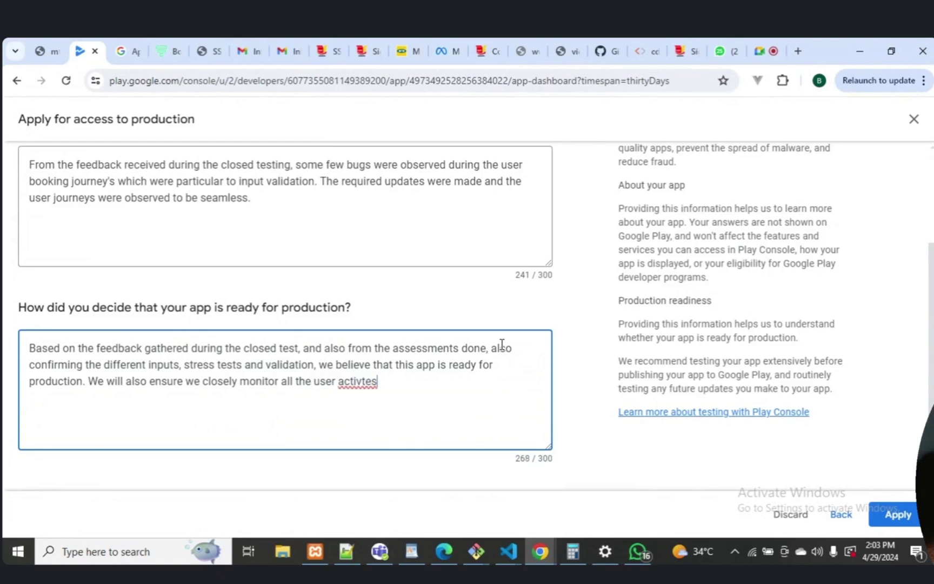
key("BackSpace")
key("BackSpace")
key("BackSpace")
type("ie")
key("BackSpace")
type("ties an")
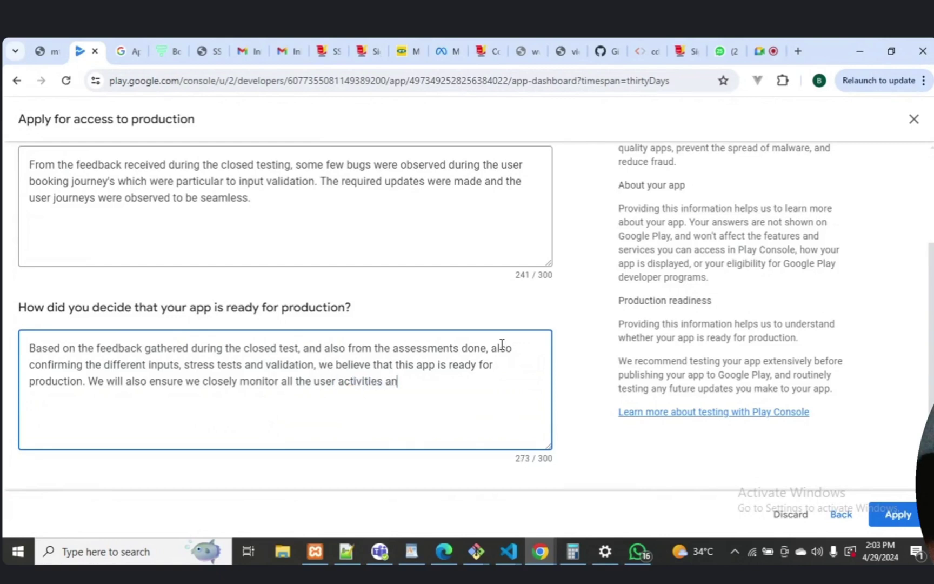
- Finish the production readiness answer with "and keep on working on feedbacks received."
type("d keep ")
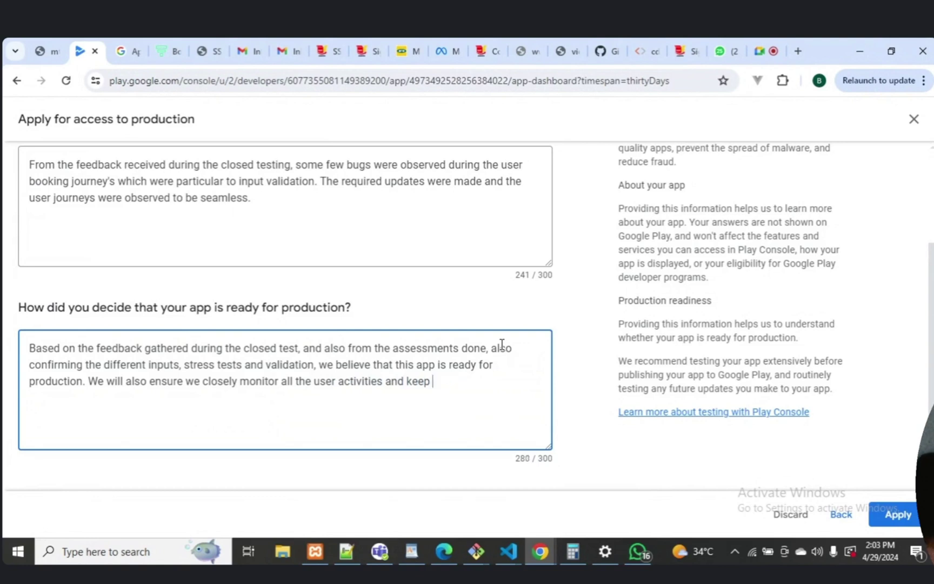
type("closon working on fe")
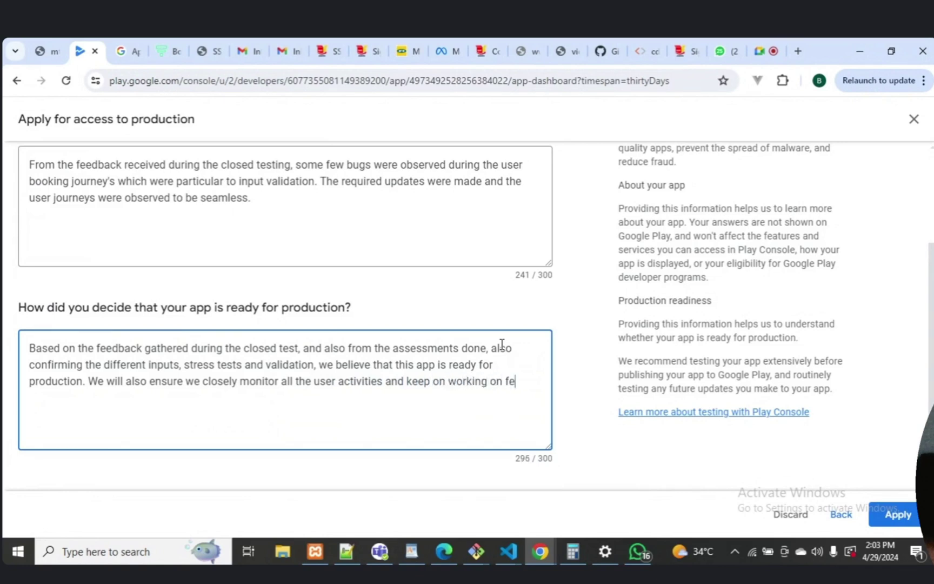
type("edbacks")
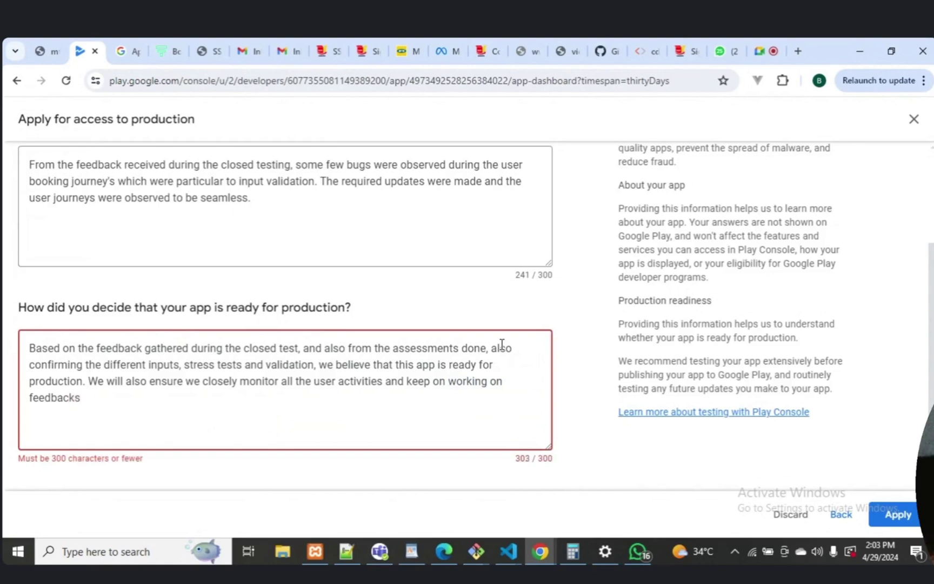
type(" received.")
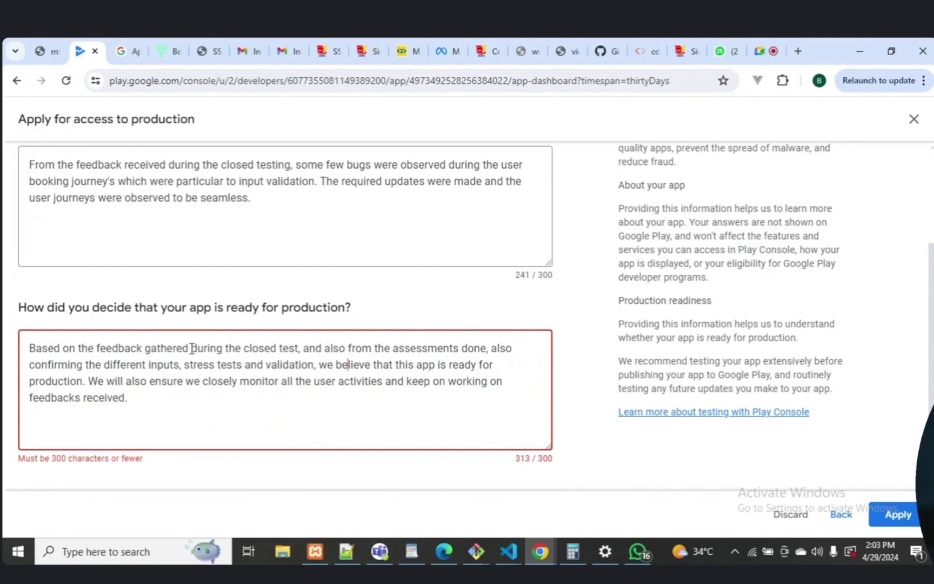
- Shorten the production readiness answer by deleting "during the closed test," and the extra space from its first sentence
left_click_drag(192, 348, 301, 350)
key("BackSpace")
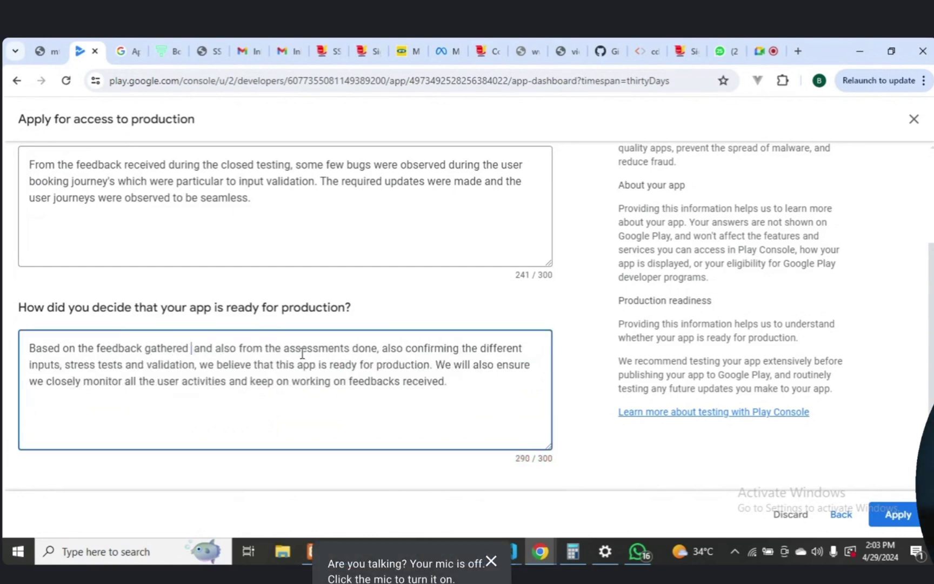
key("BackSpace")
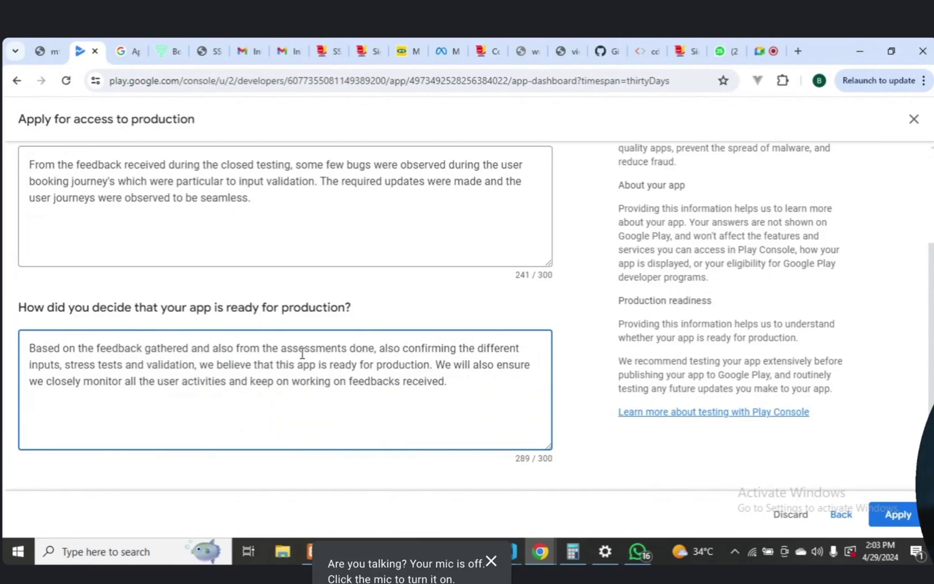
left_click(490, 379)
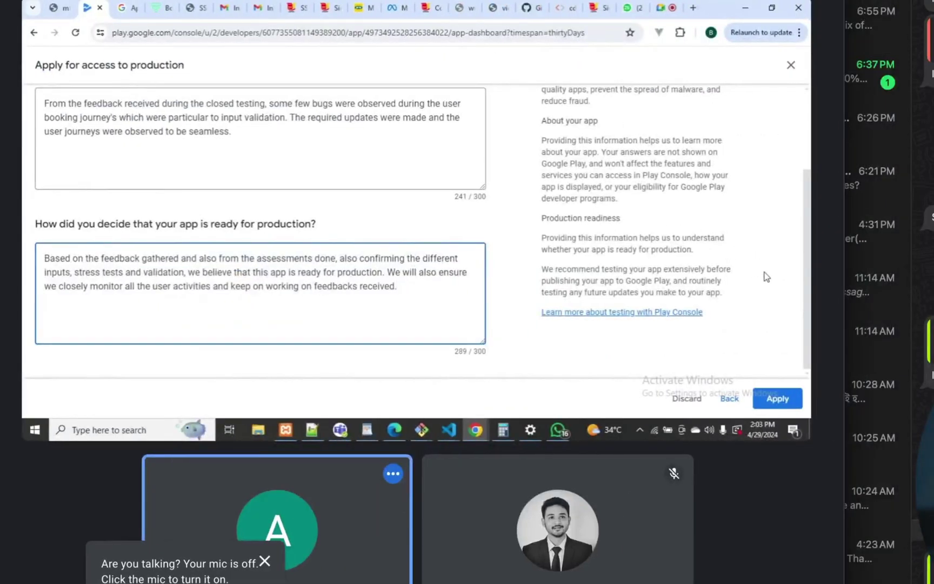
- Bring the WhatsApp chat window to the front
left_click(854, 281)
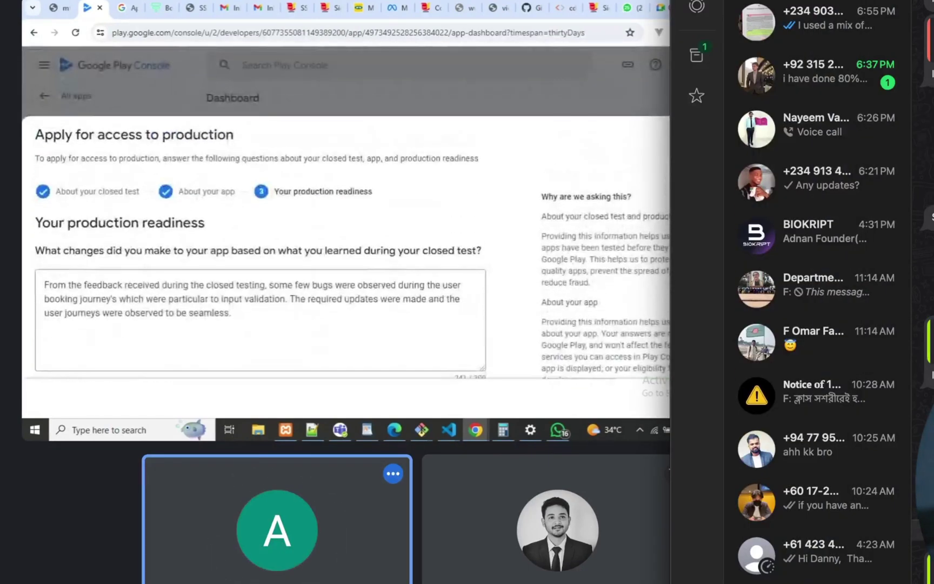